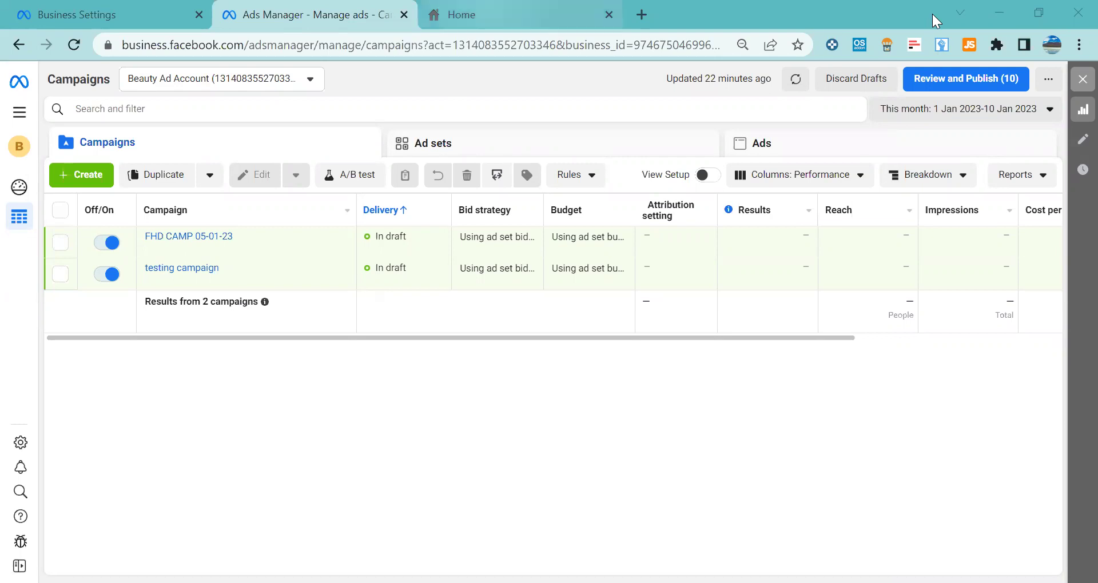
# Search Google Images for "HUG RING" and preview the silver ring listed by Bejouled
pyautogui.hotkey('ctrl', 'Tab')
pyautogui.write('HUG ')
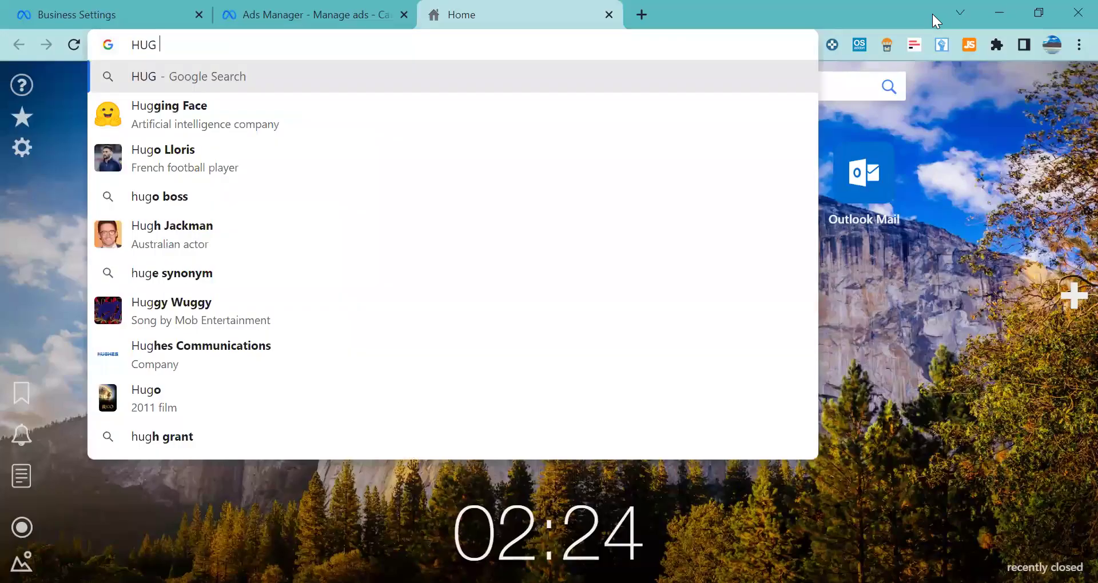
pyautogui.write('RING')
pyautogui.press('Return')
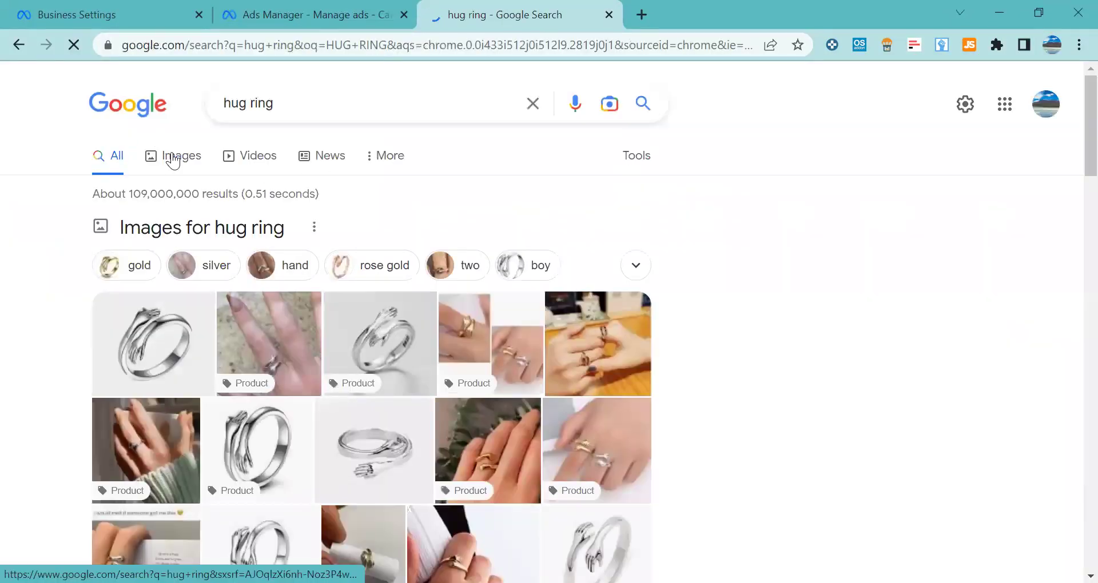
pyautogui.click(564, 272)
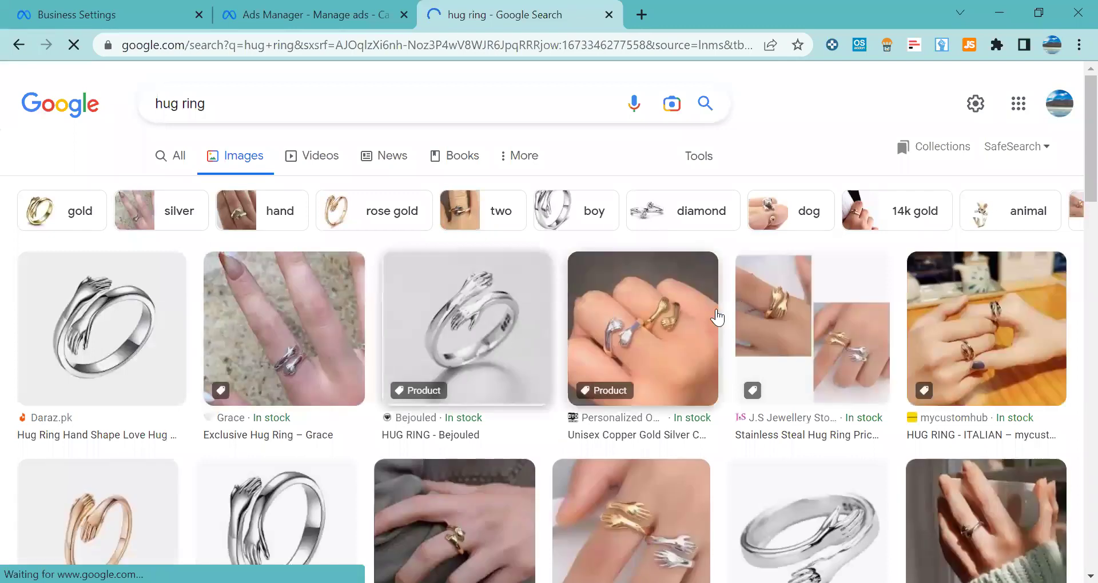
pyautogui.click(502, 330)
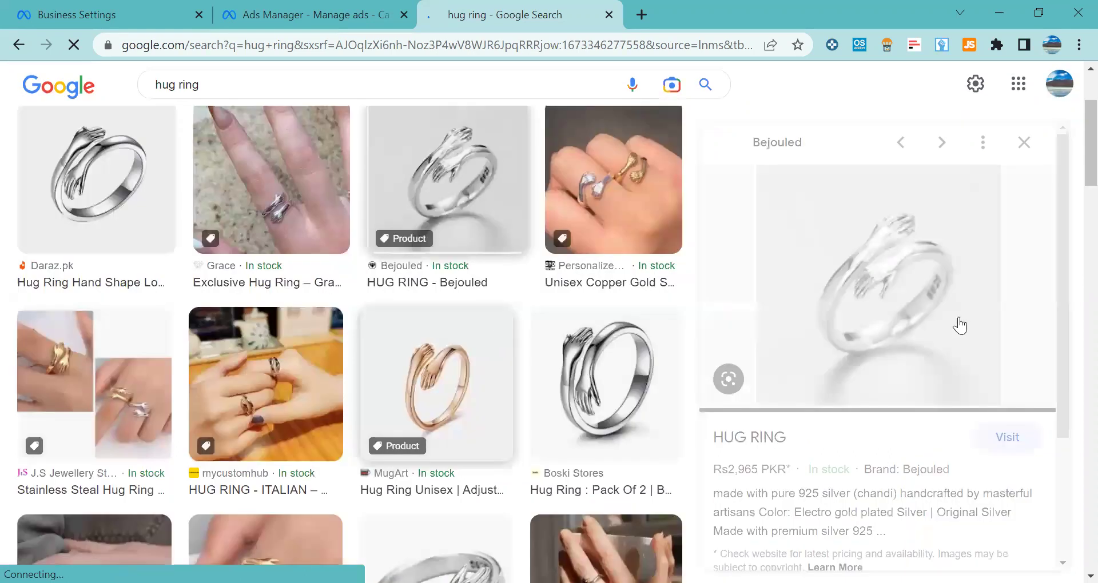
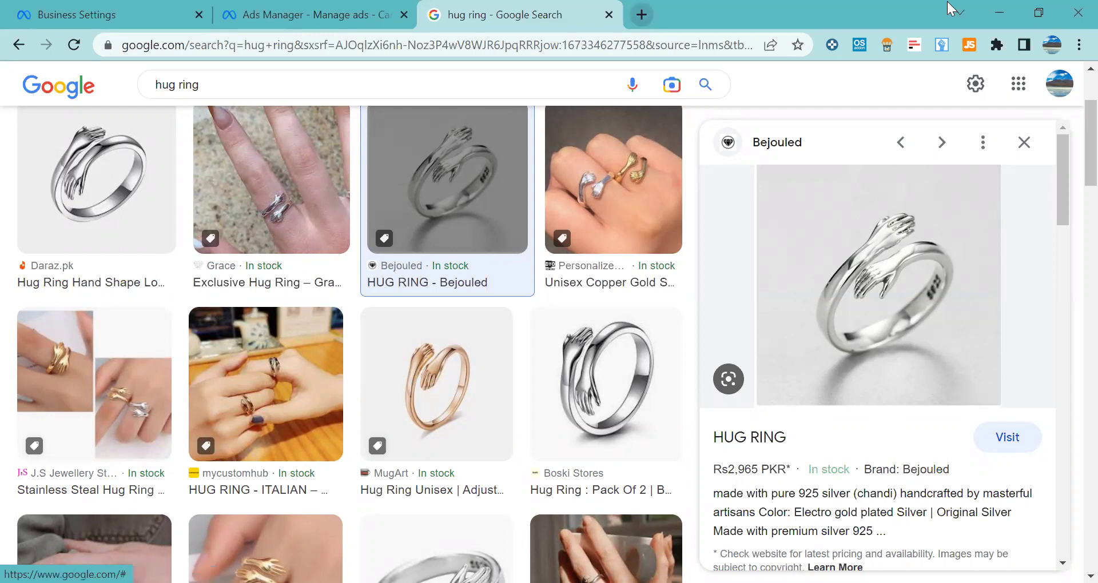
# Search the web for "ad library" in a new browser tab and open Facebook's Ad Library page
pyautogui.hotkey('ctrl', 't')
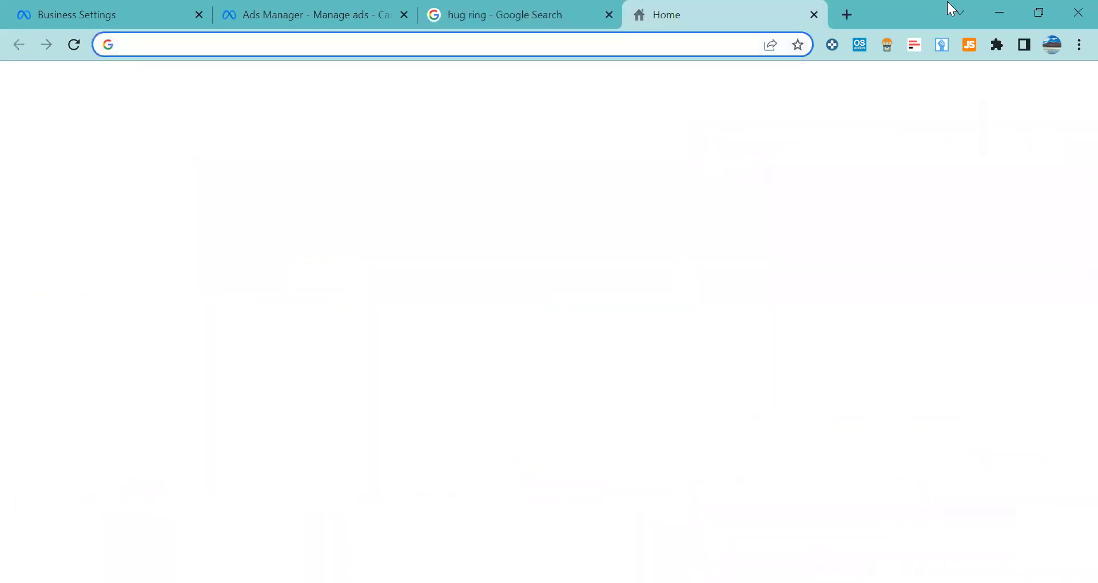
pyautogui.write('AD KI')
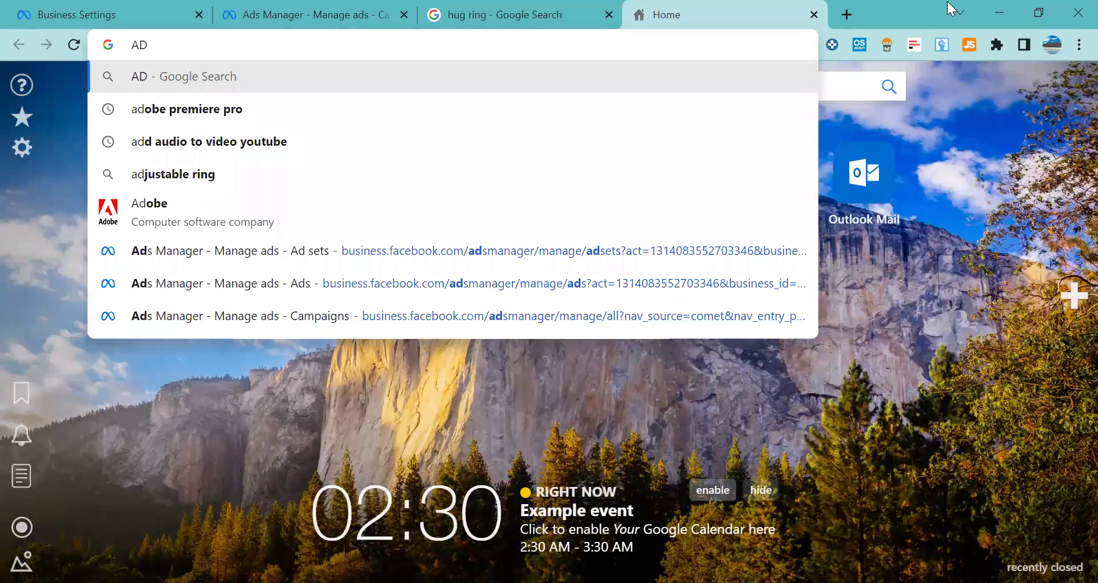
pyautogui.press('BackSpace')
pyautogui.press('BackSpace')
pyautogui.press('BackSpace')
pyautogui.press('BackSpace')
pyautogui.press('BackSpace')
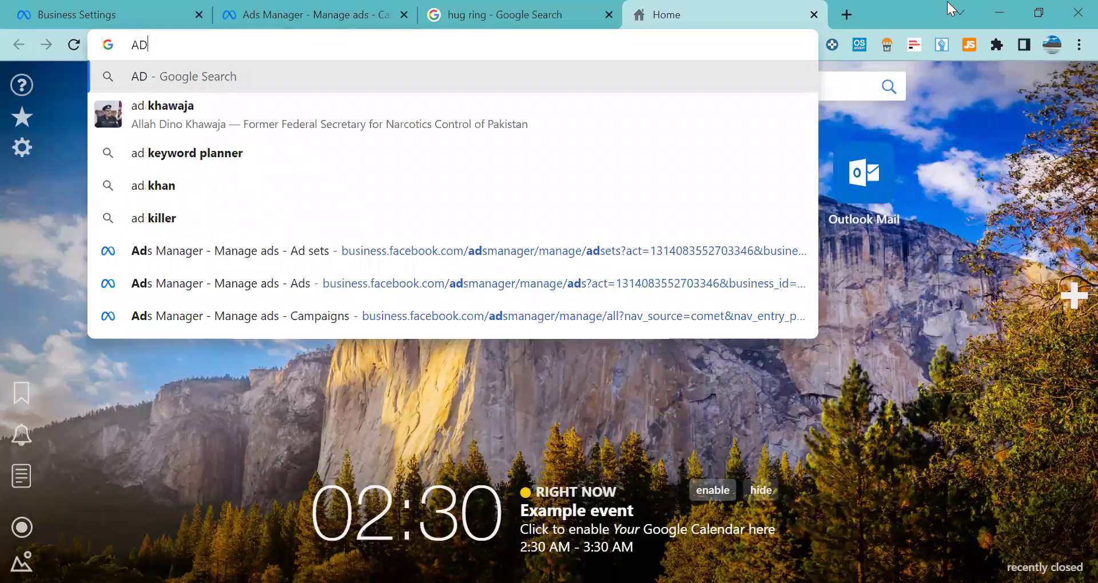
pyautogui.write('ad lib')
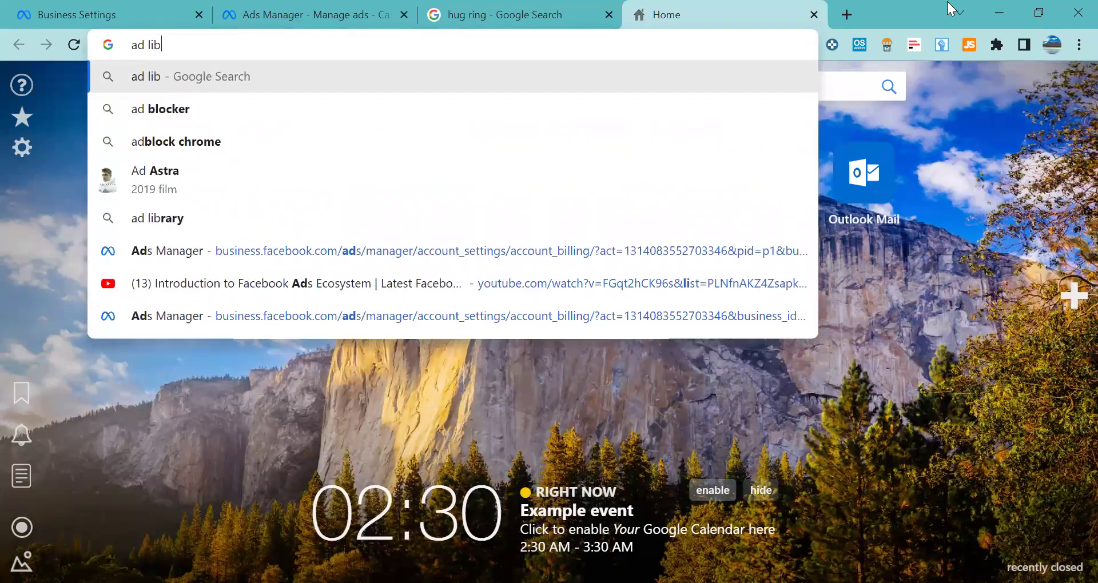
pyautogui.press('Down')
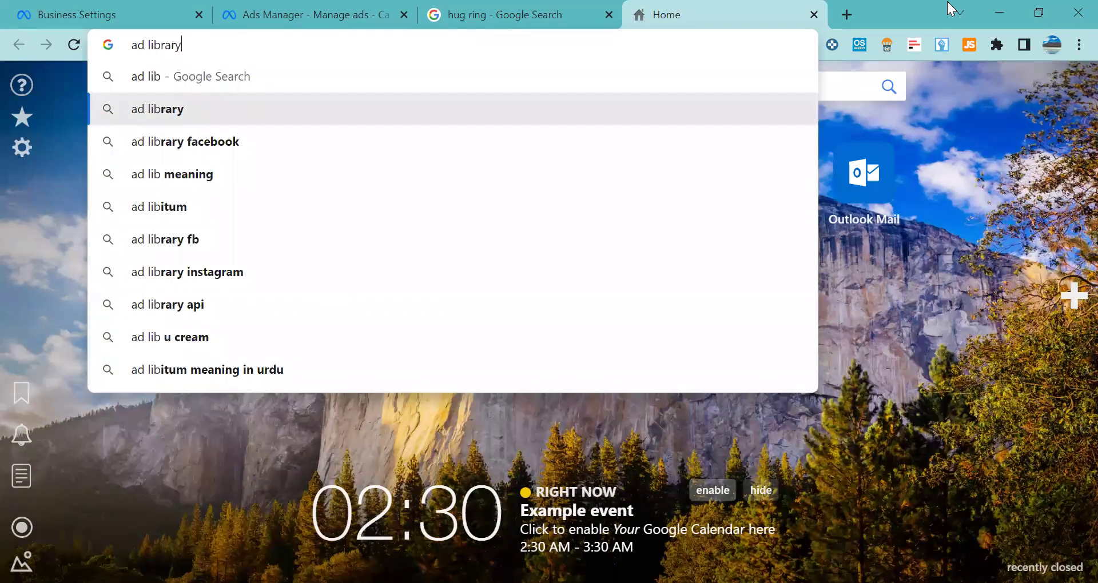
pyautogui.press('Return')
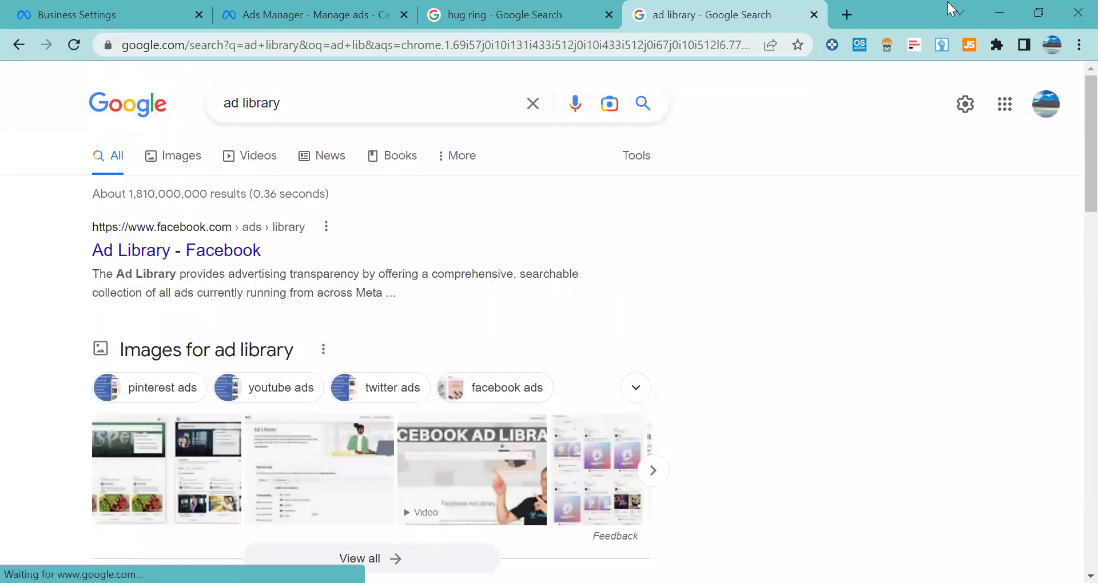
pyautogui.click(189, 252)
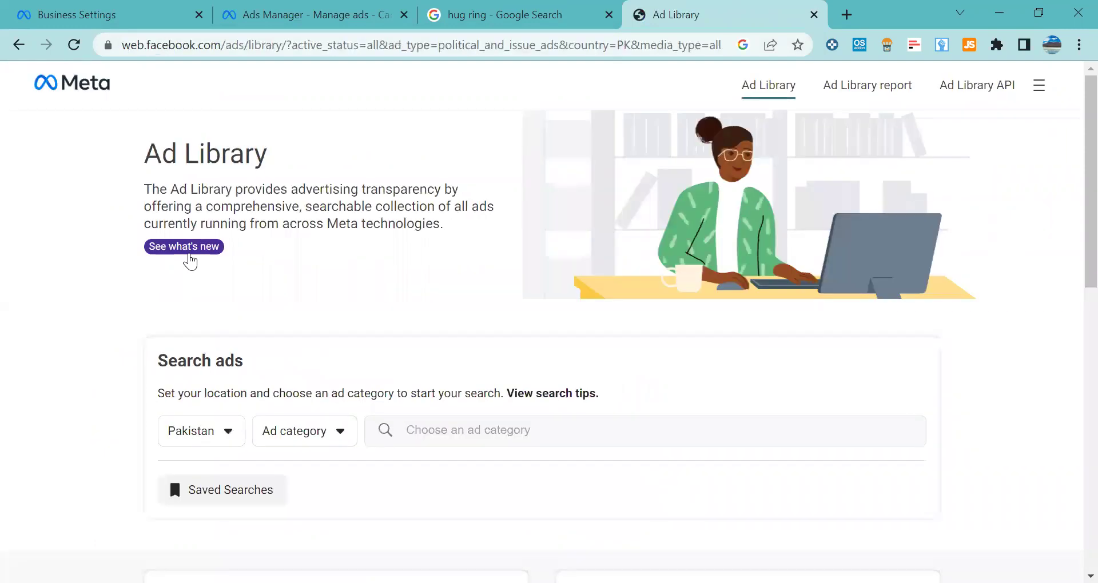
# Set the ad category to All ads for Pakistan and look up the advertiser "gulahmad"
pyautogui.click(307, 438)
pyautogui.click(314, 512)
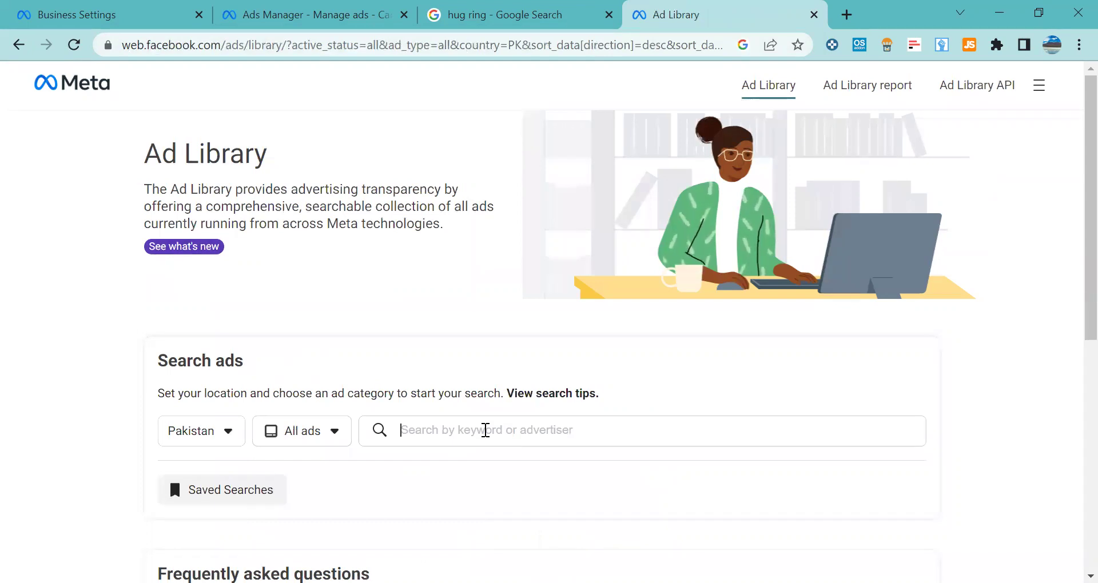
pyautogui.write('gul')
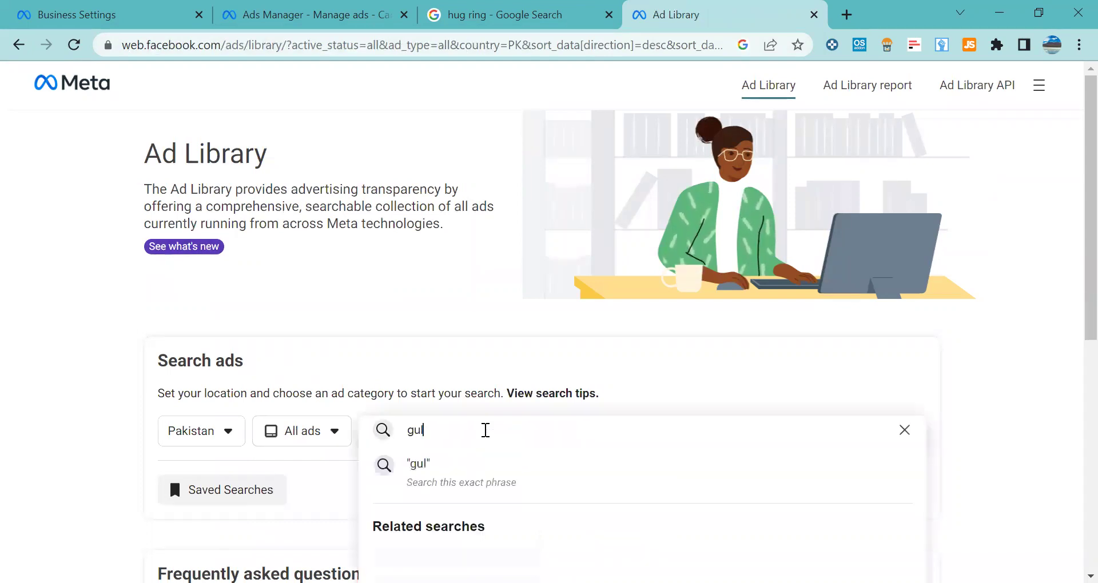
pyautogui.write('ahmad')
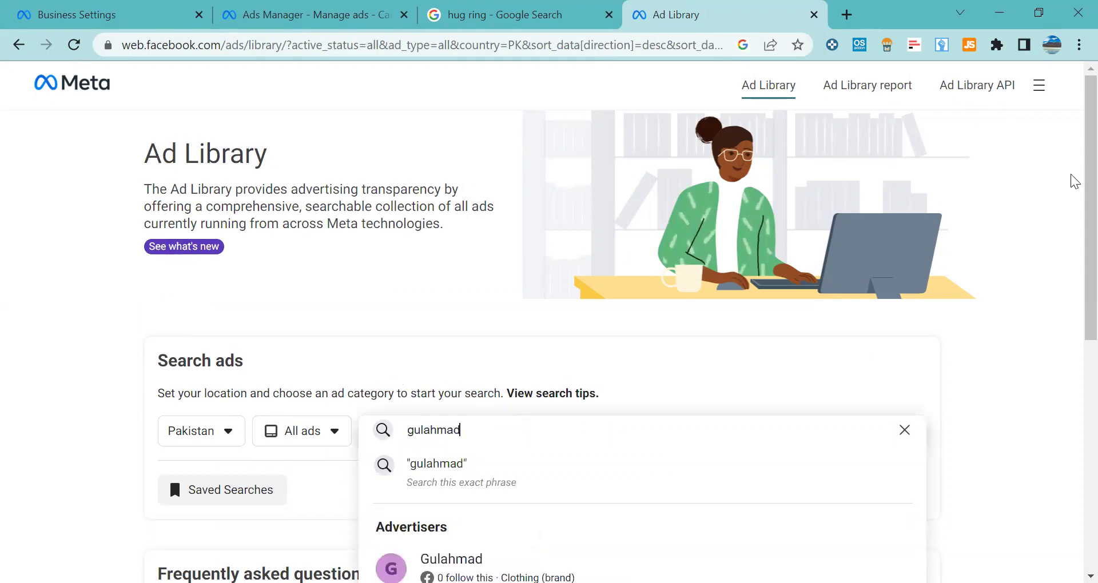
pyautogui.scroll(-5, 1074, 314)
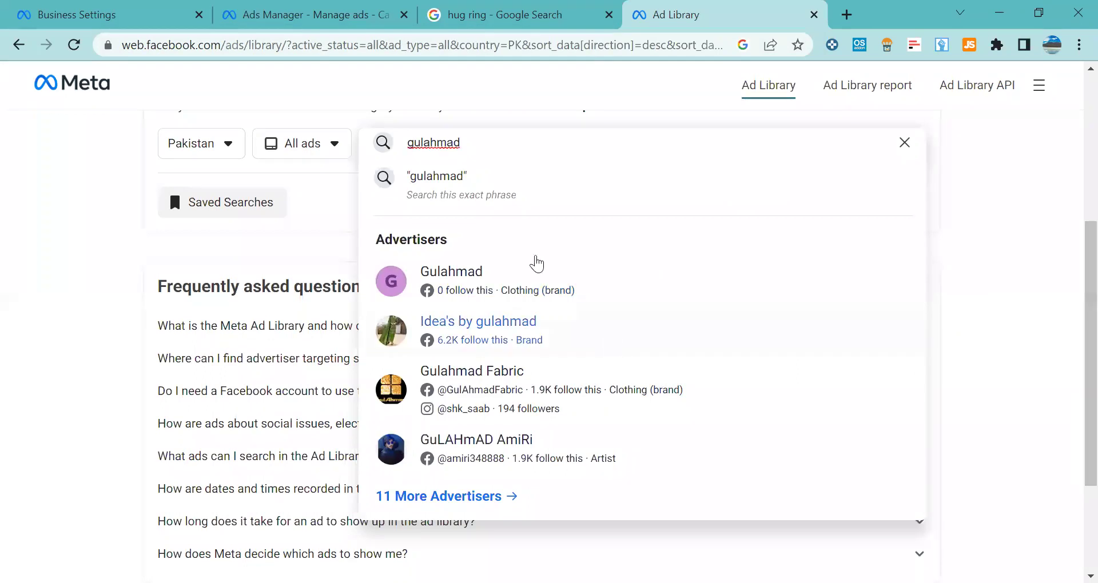
# Change the search term to "ideas" and choose the advertiser Gul Ahmed Ideas from the full advertiser list
pyautogui.moveTo(459, 142); pyautogui.dragTo(384, 147)
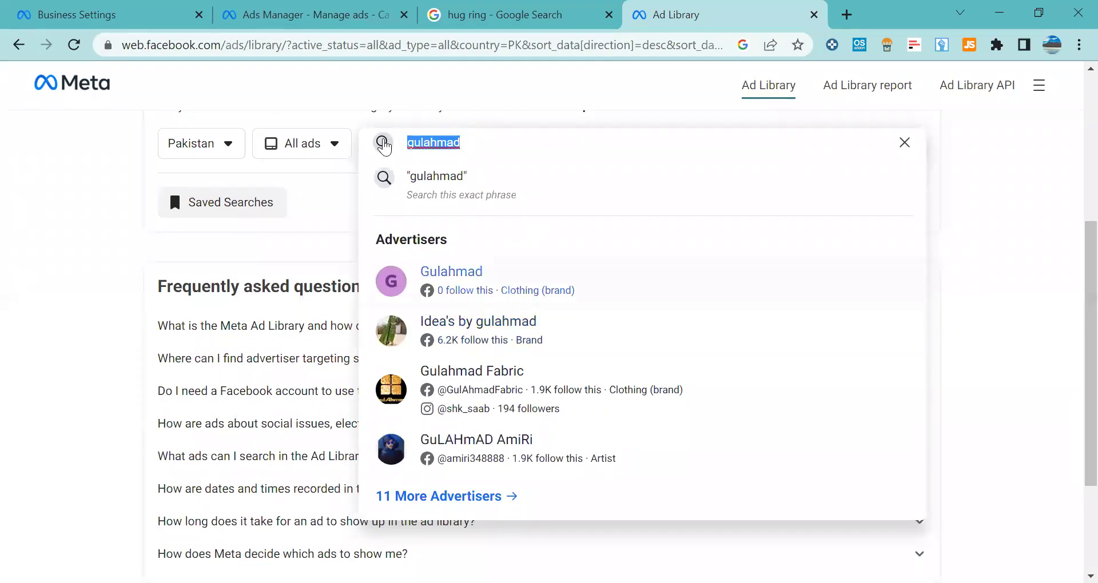
pyautogui.write('idea')
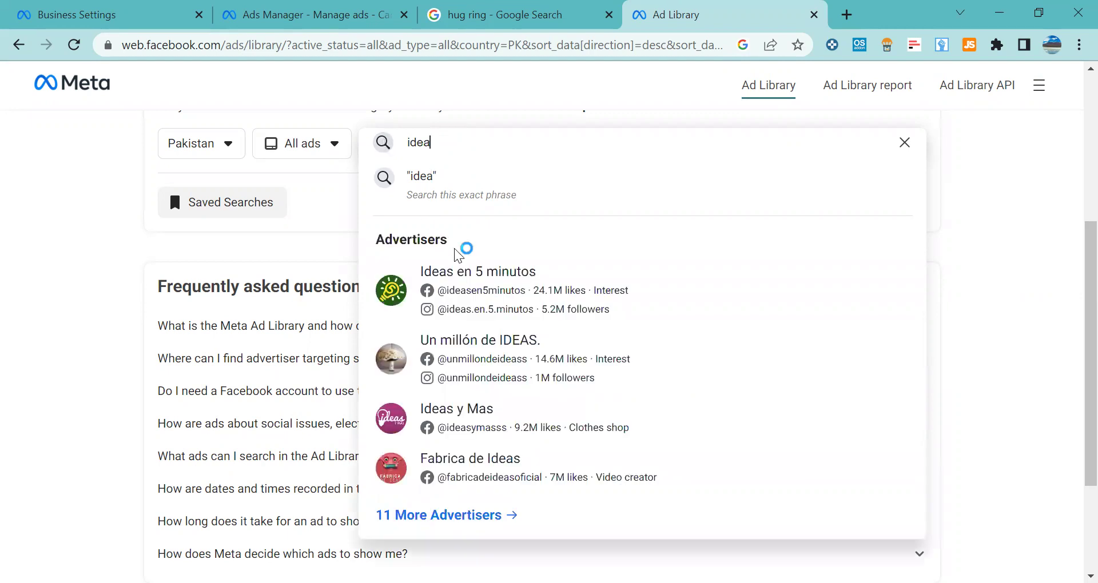
pyautogui.write('s')
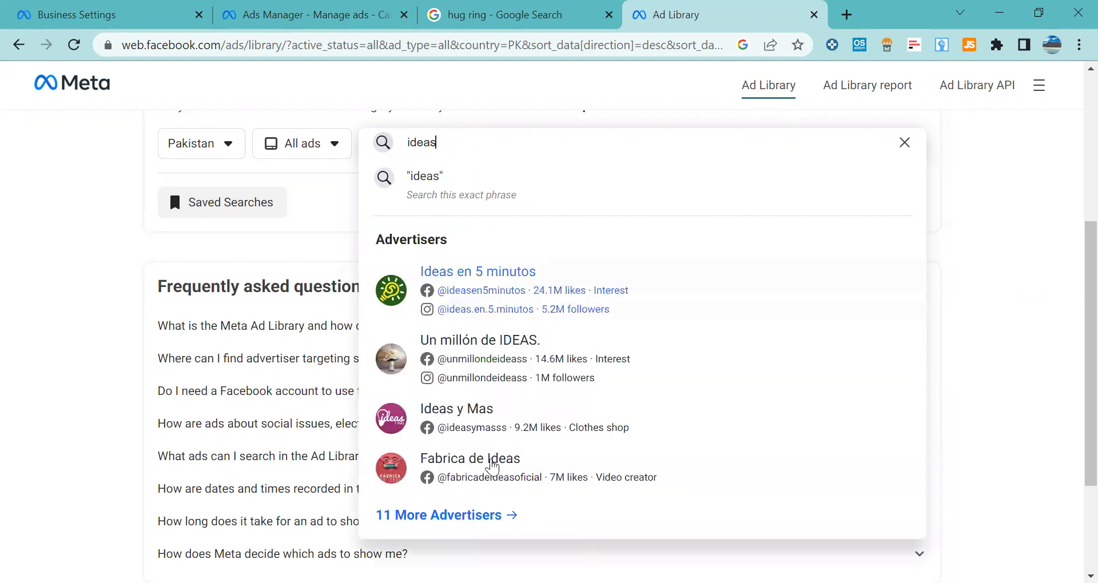
pyautogui.click(476, 516)
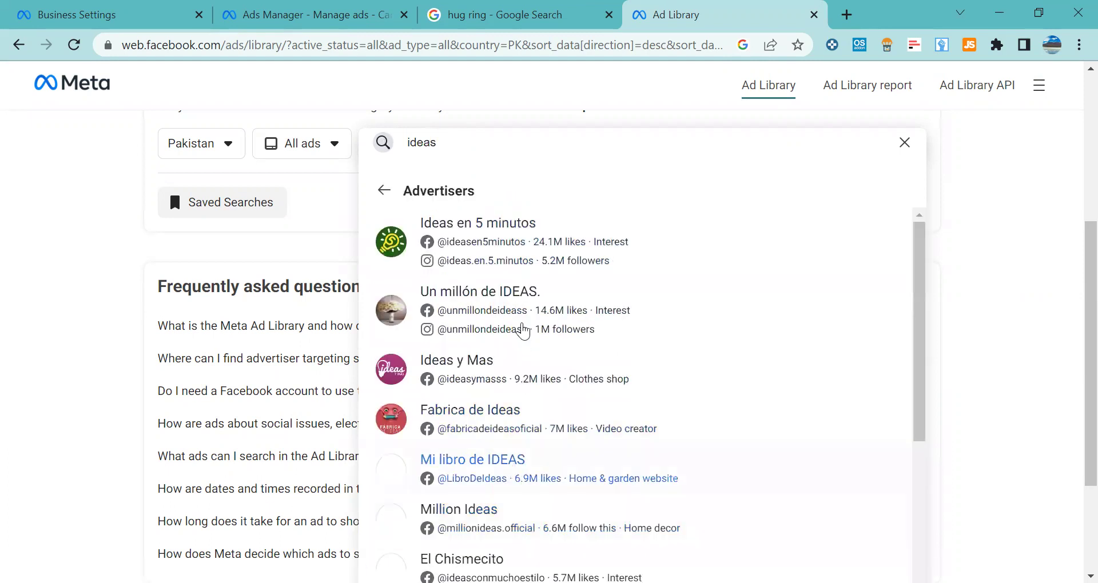
pyautogui.click(943, 297)
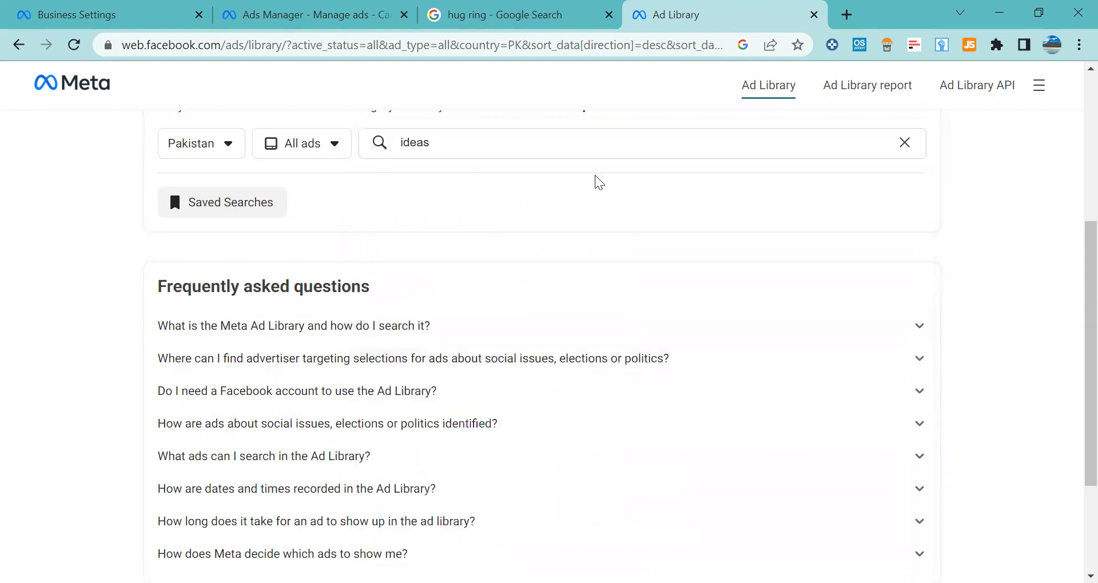
pyautogui.click(521, 135)
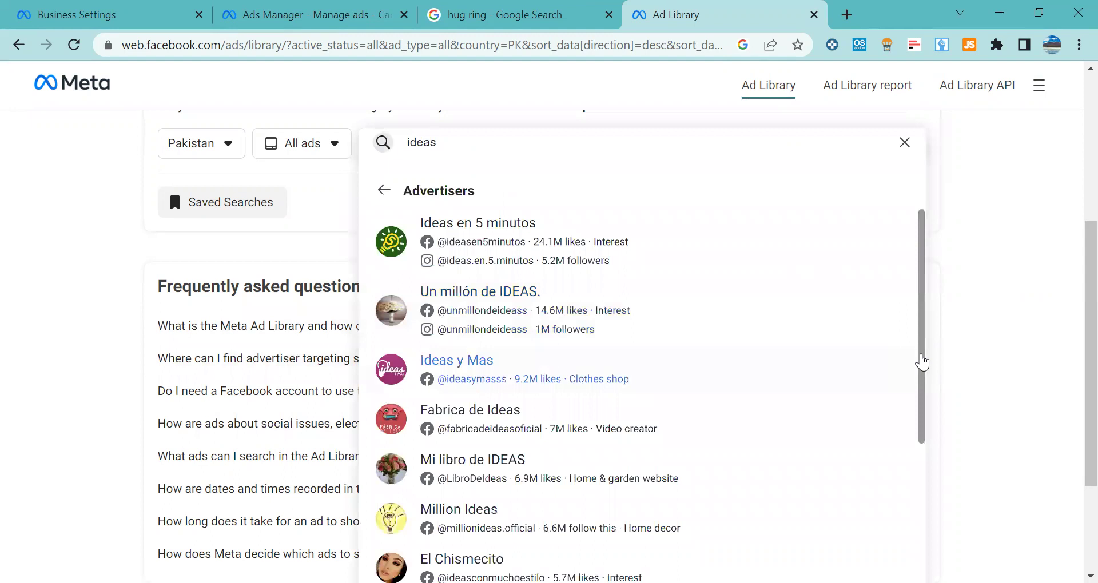
pyautogui.moveTo(921, 393); pyautogui.dragTo(922, 520)
pyautogui.scroll(-3, 922, 521)
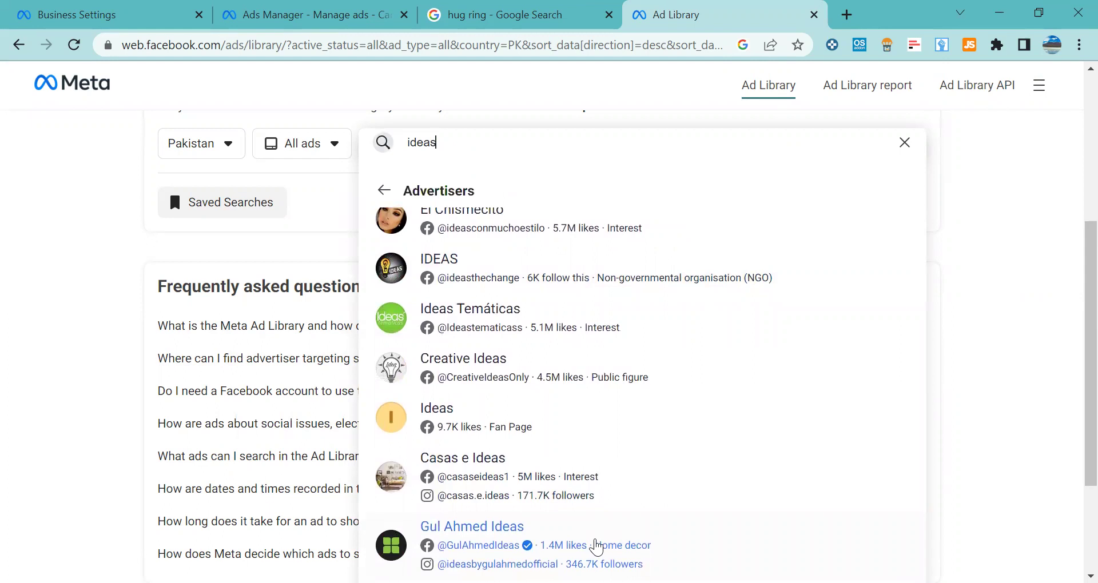
pyautogui.click(597, 546)
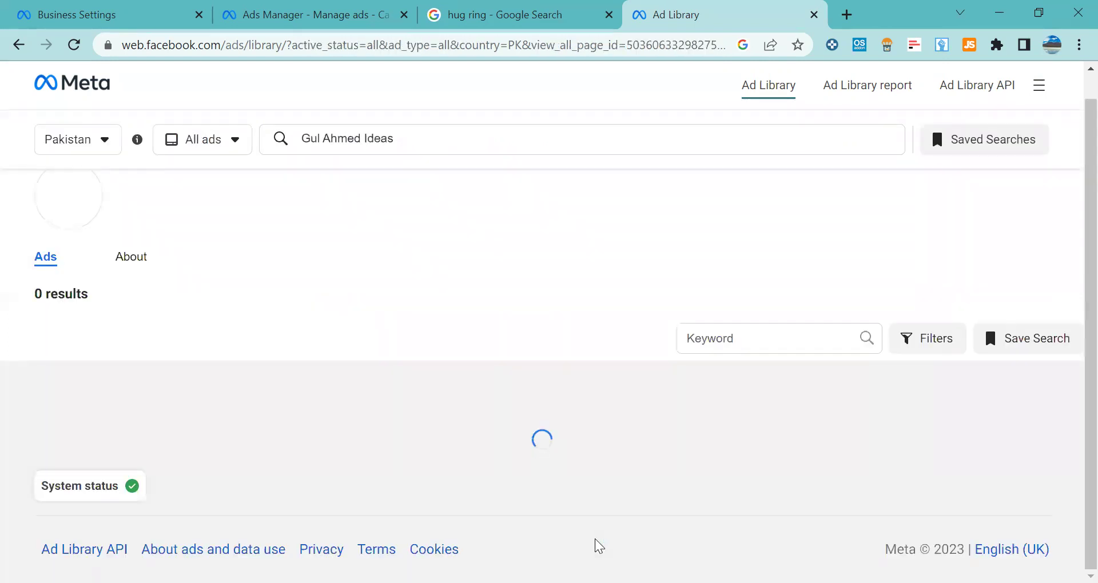
# Open the details of the first Gul Ahmed Ideas ad launched in January 2023 and reduce the page zoom to 75%
pyautogui.scroll(-5, 598, 546)
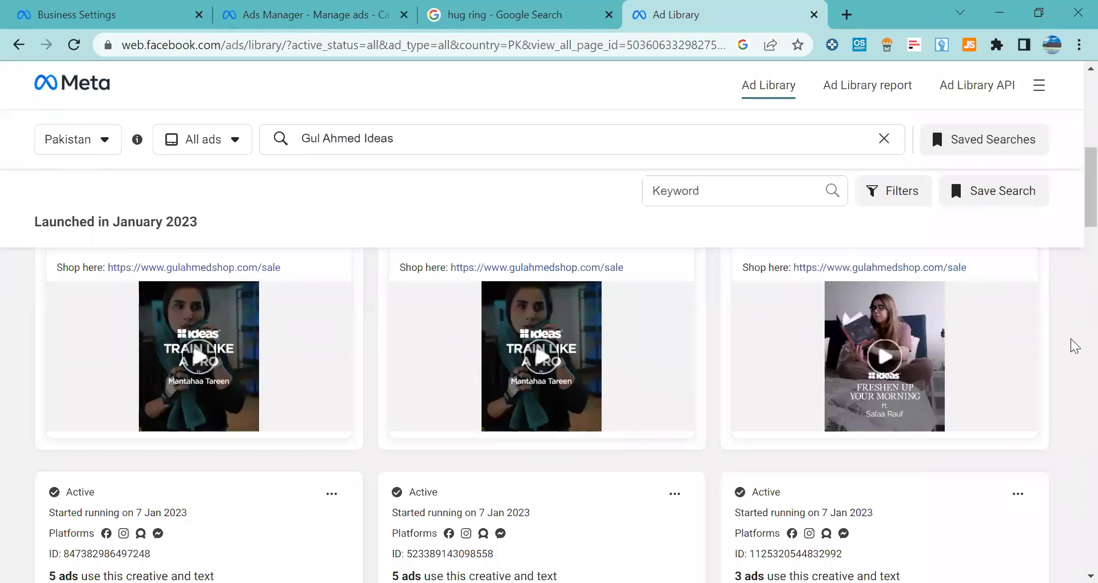
pyautogui.scroll(5, 1074, 97)
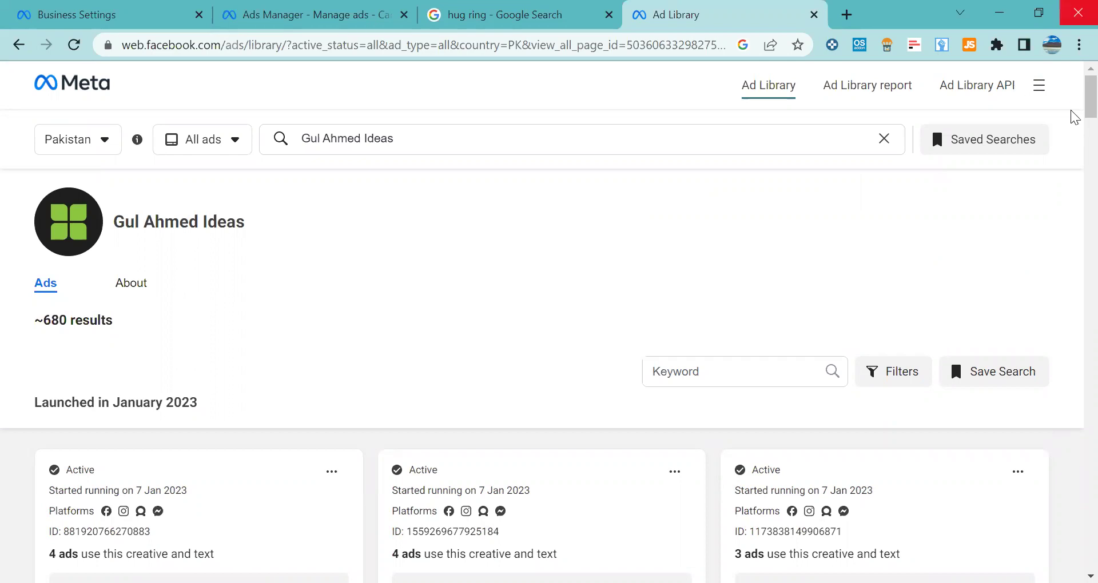
pyautogui.scroll(-5, 1073, 114)
pyautogui.scroll(5, 1075, 108)
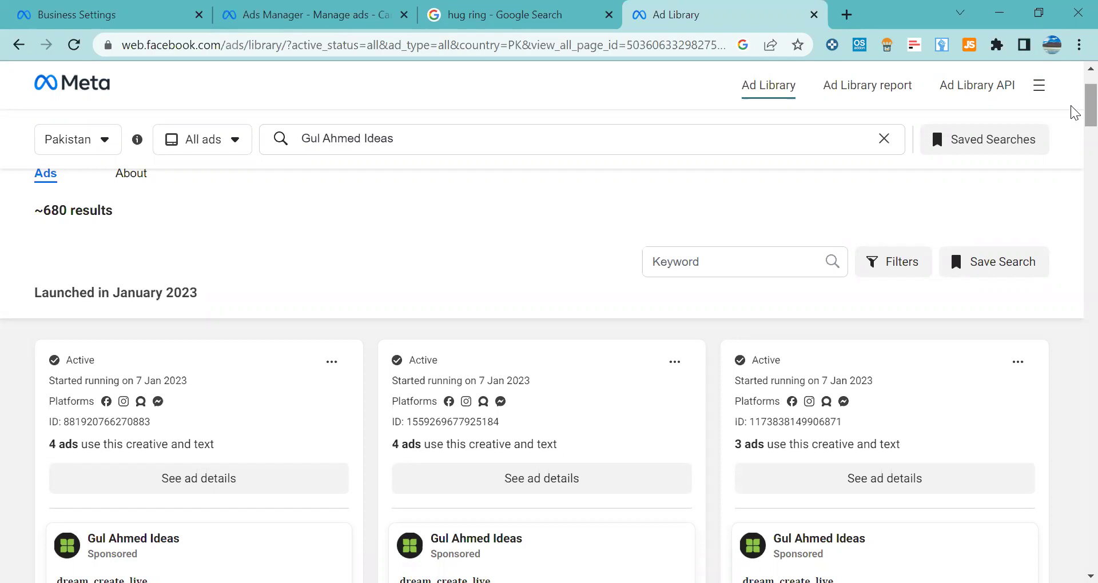
pyautogui.click(321, 483)
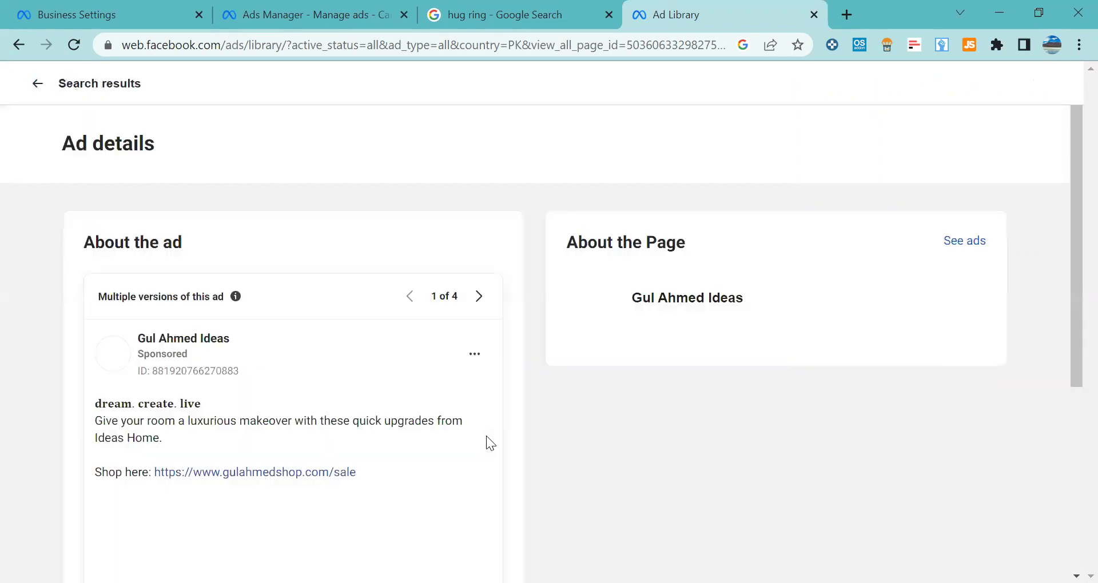
pyautogui.moveTo(1071, 194); pyautogui.dragTo(1071, 241)
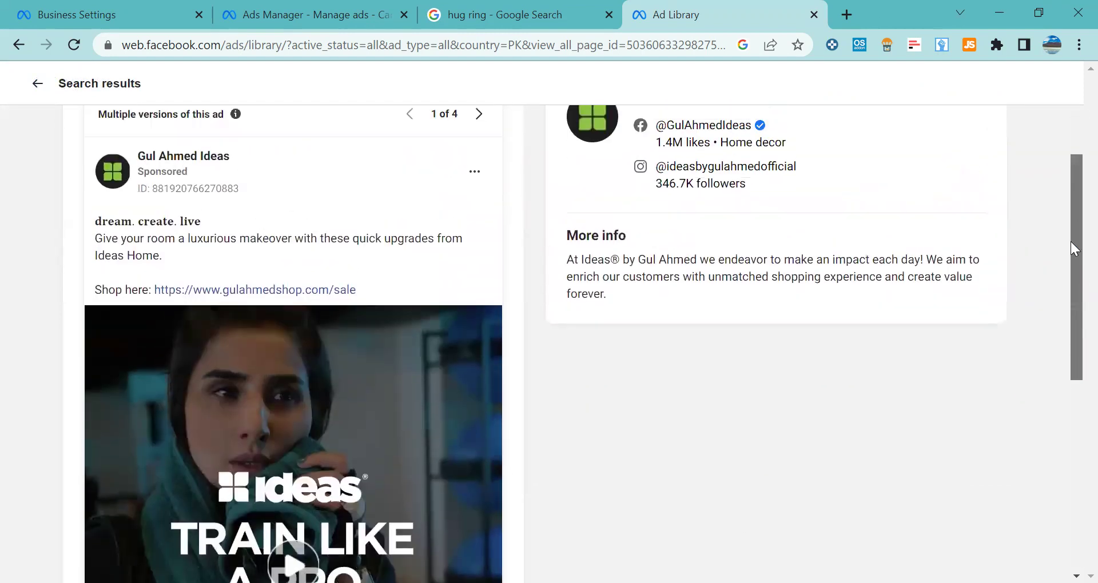
pyautogui.click(1079, 45)
pyautogui.click(974, 209)
pyautogui.click(973, 208)
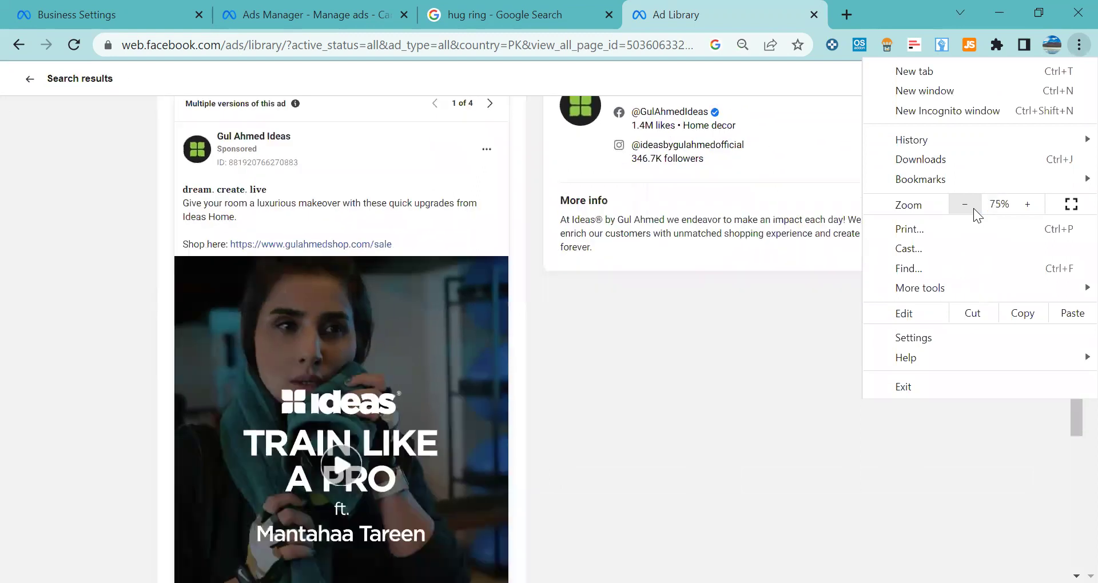
pyautogui.click(699, 356)
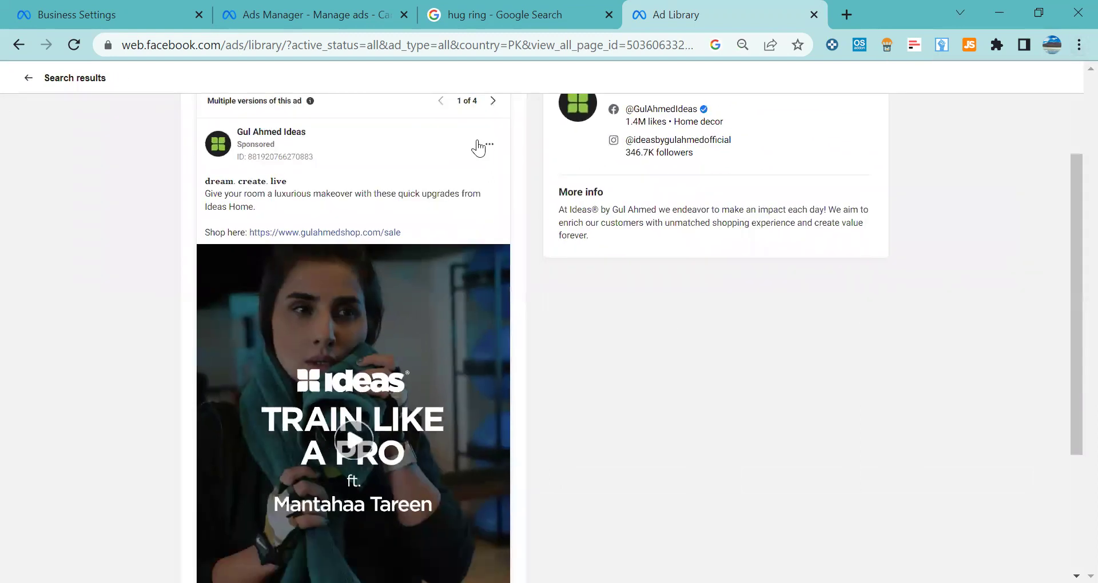
# Go through all four versions of the ad and return to the first one
pyautogui.click(493, 102)
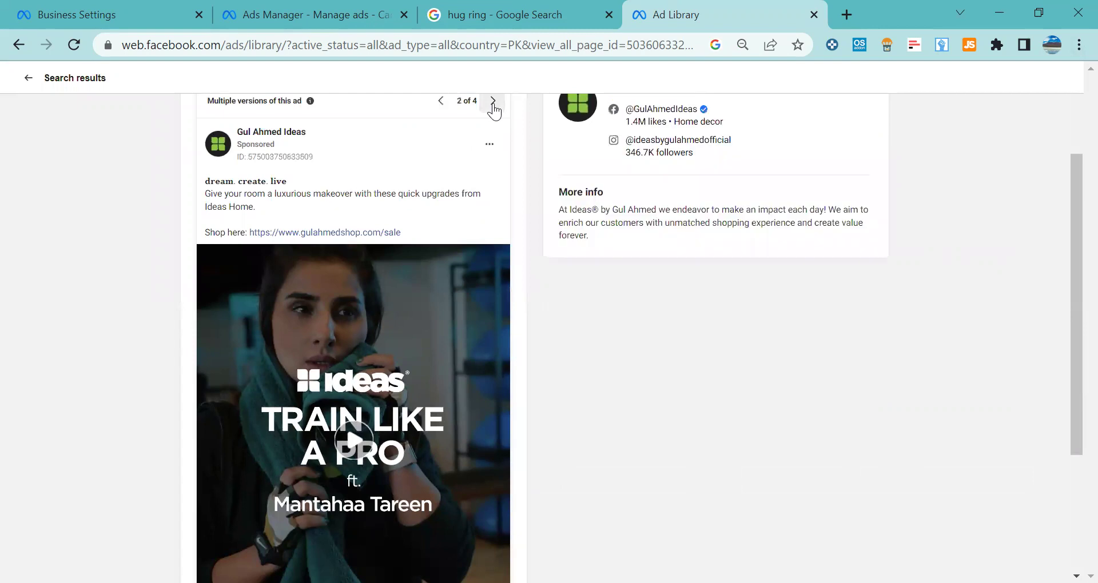
pyautogui.click(492, 102)
pyautogui.click(492, 102)
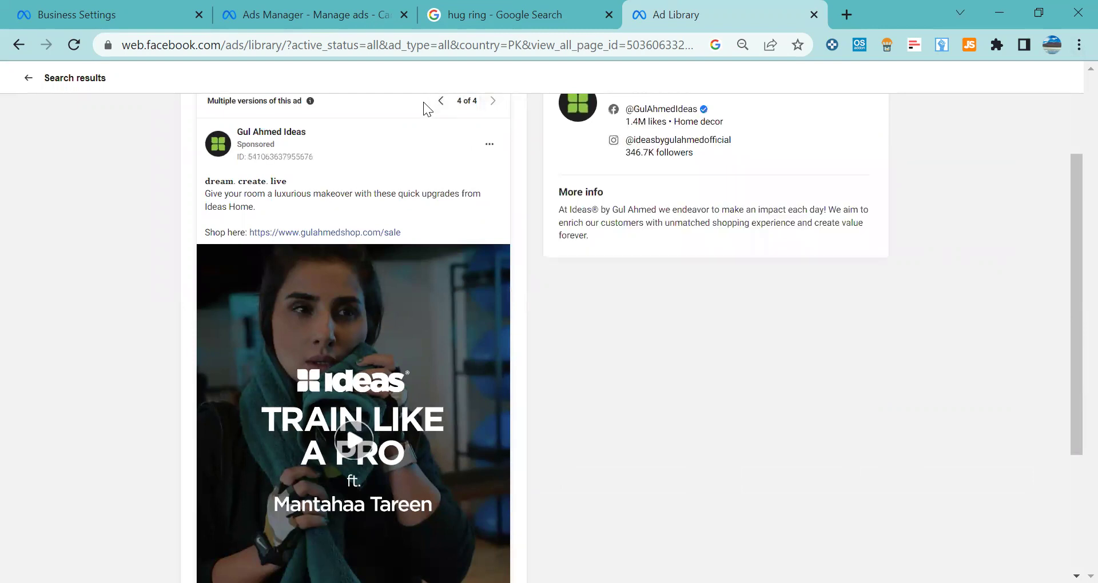
pyautogui.click(441, 102)
pyautogui.click(447, 102)
pyautogui.click(448, 103)
# Play the Gul Ahmed Ideas ad video, go through its versions again up to the fourth, and return to the Ad Library search page
pyautogui.click(378, 440)
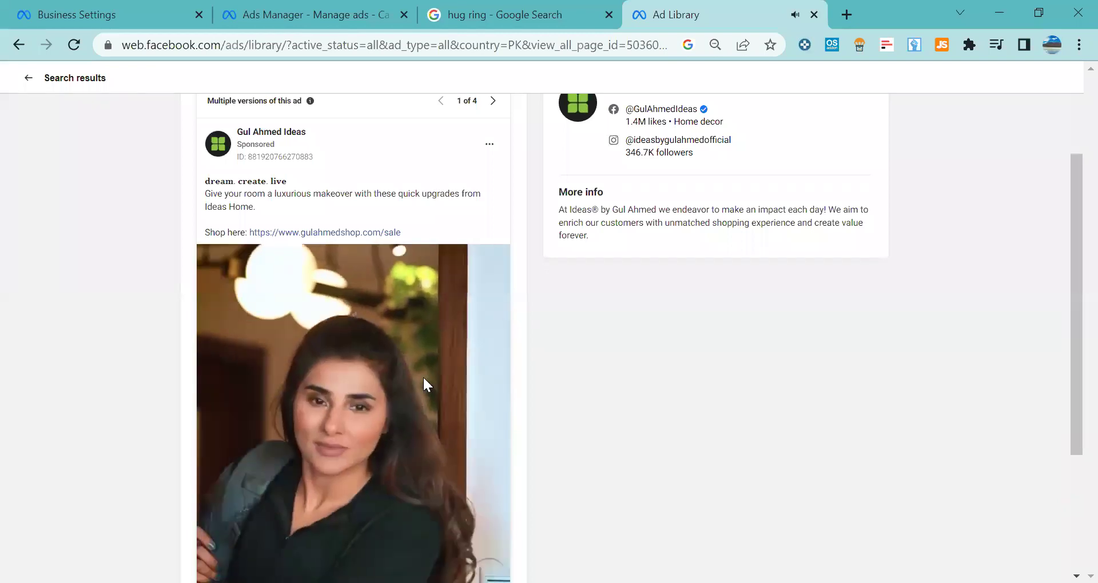
pyautogui.click(490, 103)
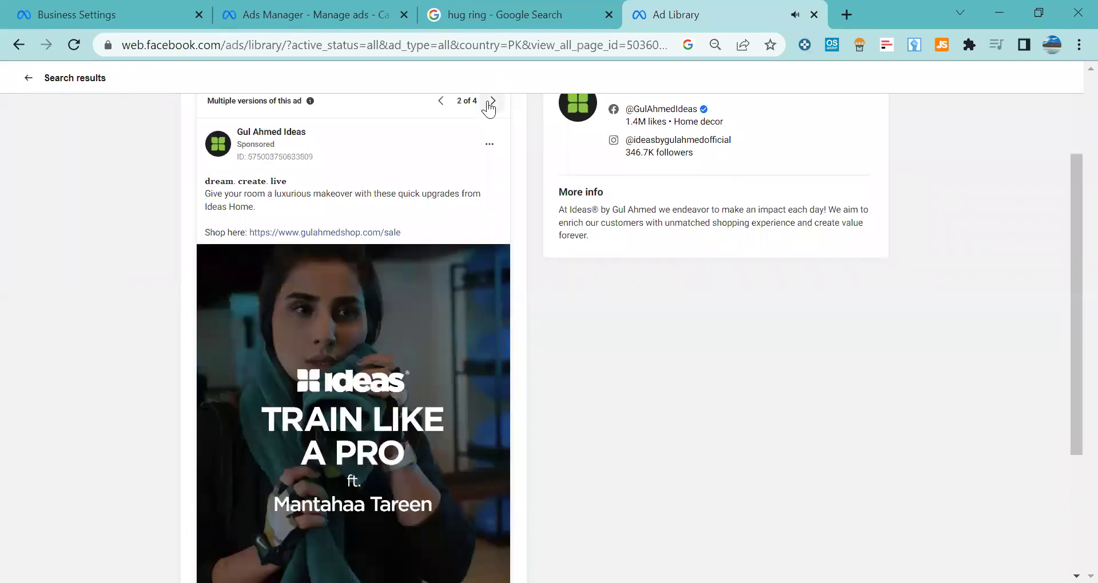
pyautogui.click(490, 102)
pyautogui.click(490, 103)
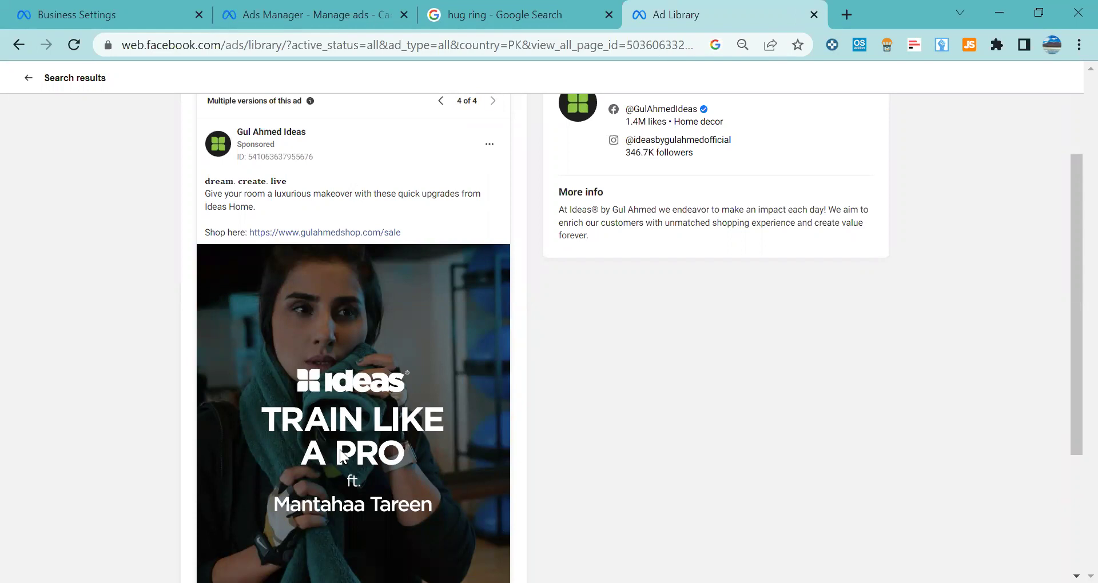
pyautogui.click(16, 45)
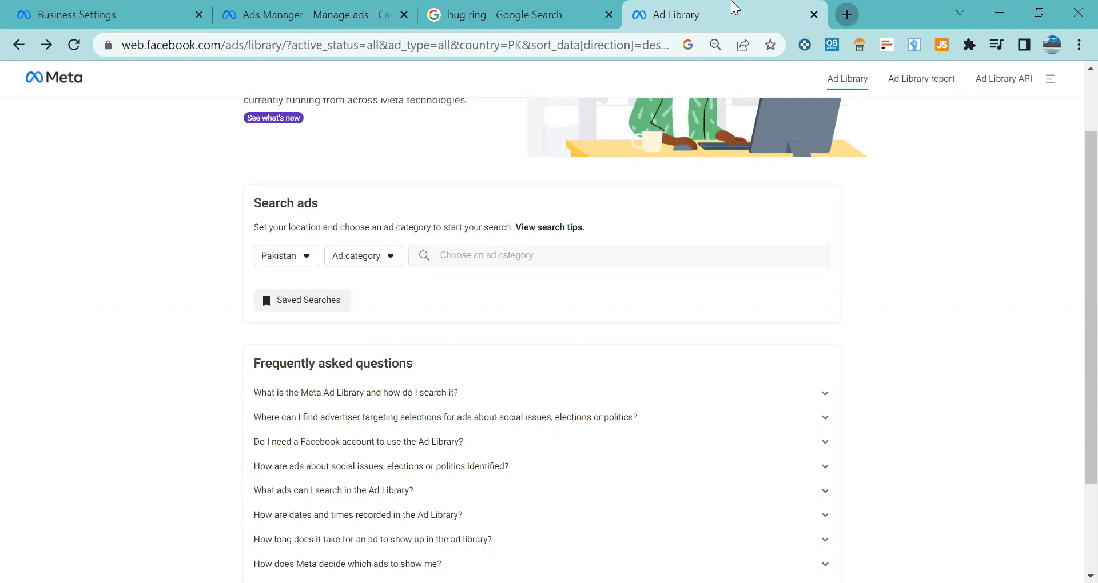
# Open the Facebook home feed in a new browser tab
pyautogui.hotkey('ctrl', 't')
pyautogui.write('fb.com')
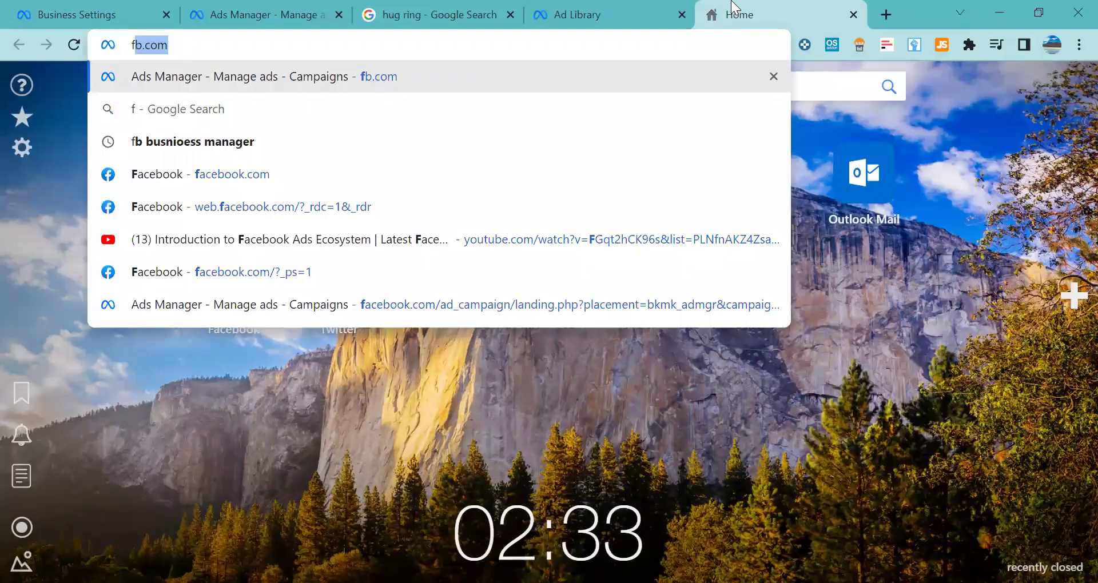
pyautogui.press('Down')
pyautogui.press('Down')
pyautogui.press('Down')
pyautogui.press('Return')
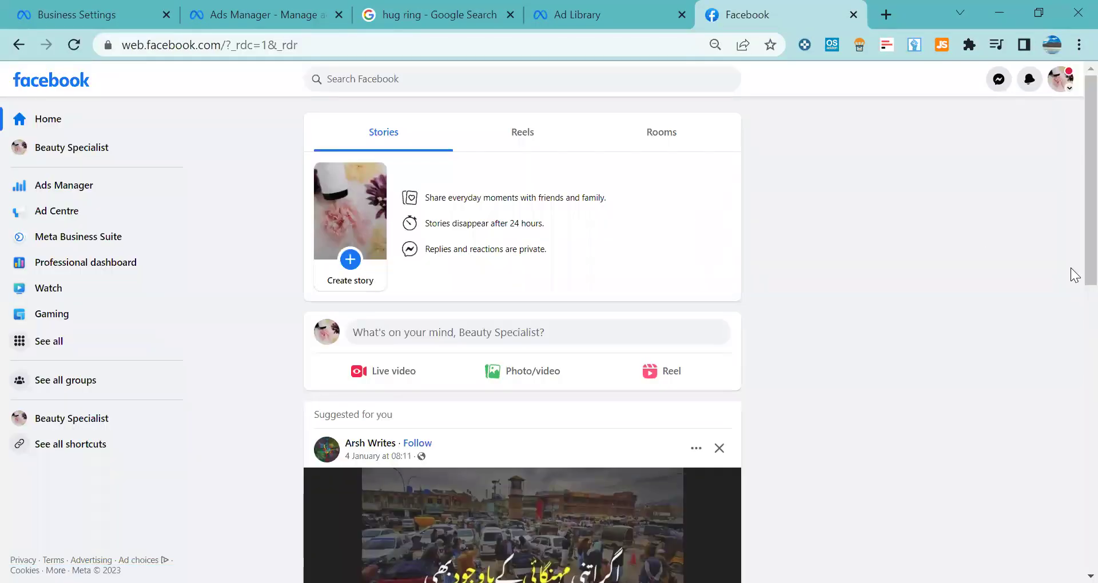
# Switch from the Beauty Specialist page to the personal Facebook profile
pyautogui.scroll(-1, 1071, 315)
pyautogui.scroll(-10, 1070, 414)
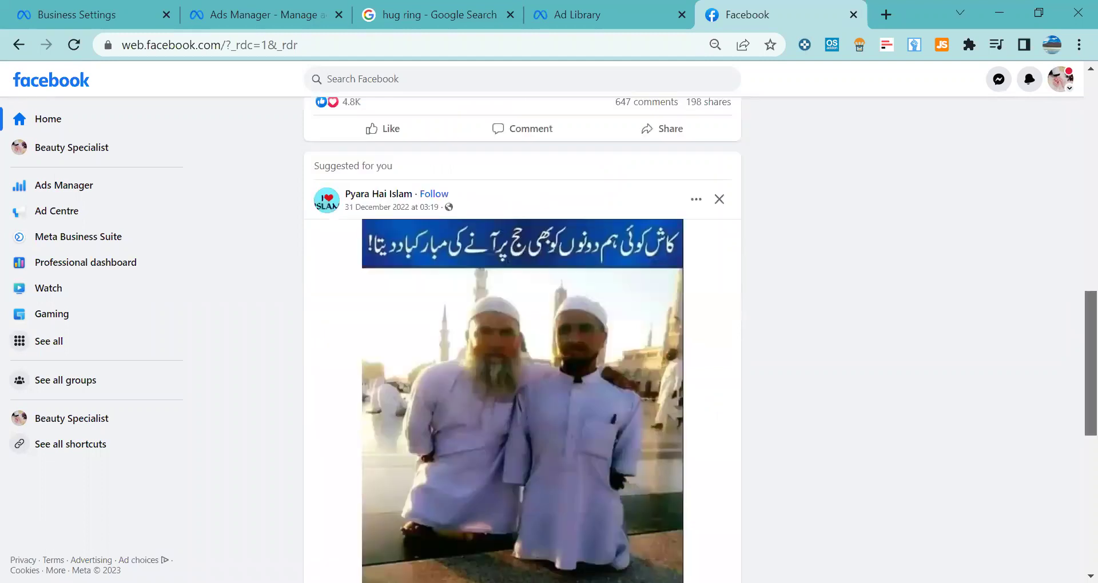
pyautogui.scroll(-10, 1070, 403)
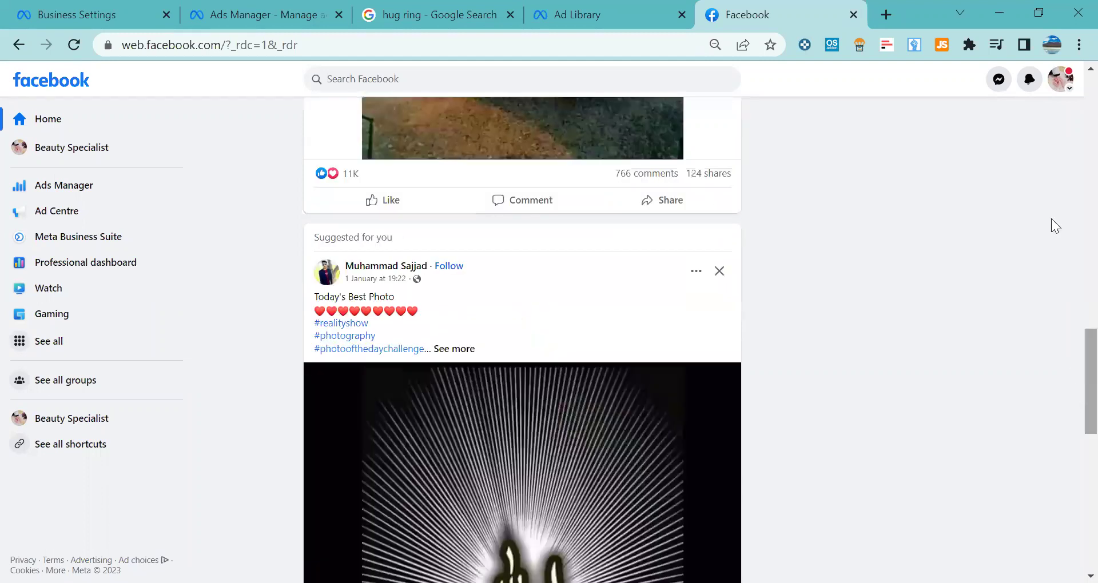
pyautogui.scroll(-5, 1068, 98)
pyautogui.click(1067, 89)
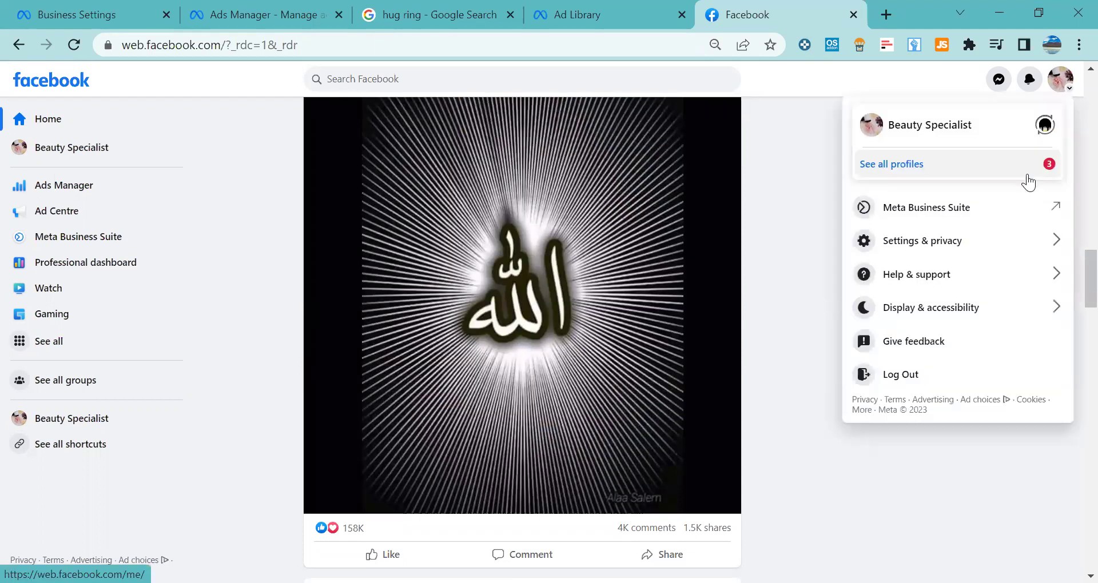
pyautogui.click(1033, 170)
pyautogui.click(1044, 197)
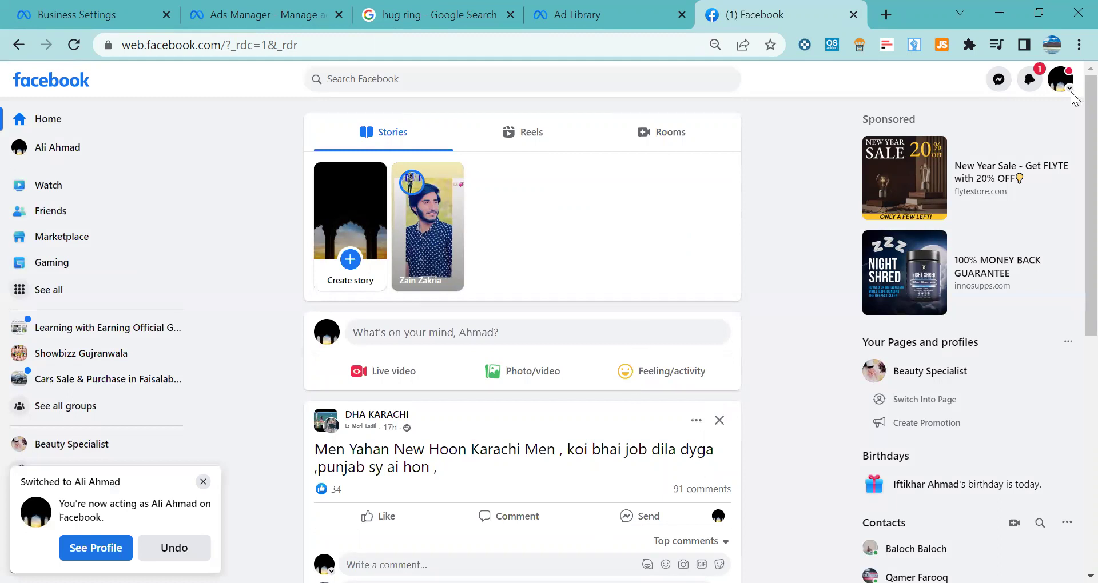
# Find the Inno Supps sponsored post in the feed and check the explanation of why this ad is shown
pyautogui.scroll(-2, 1074, 166)
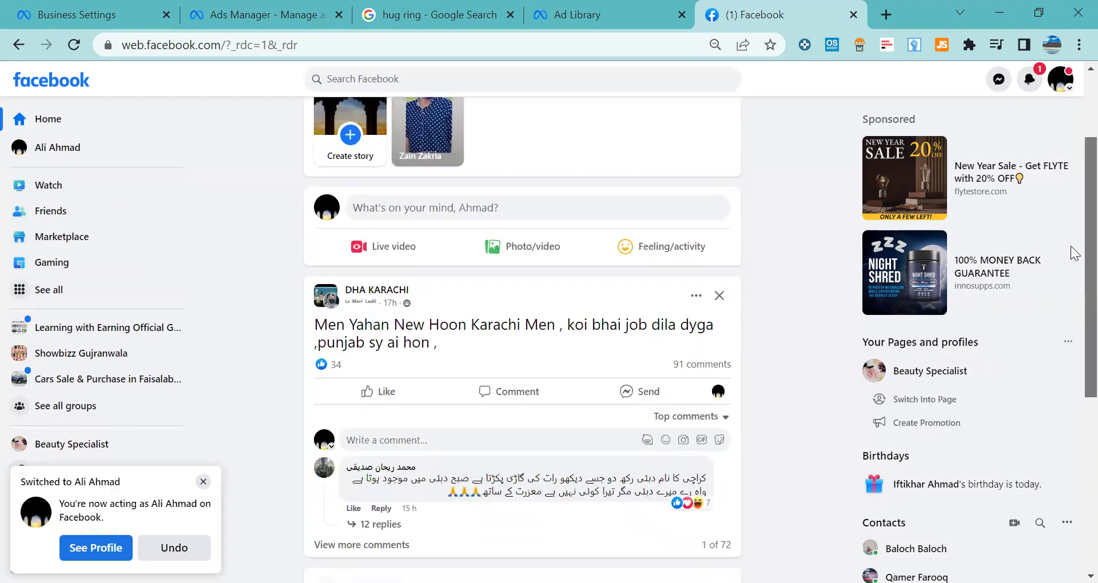
pyautogui.scroll(-8, 1073, 313)
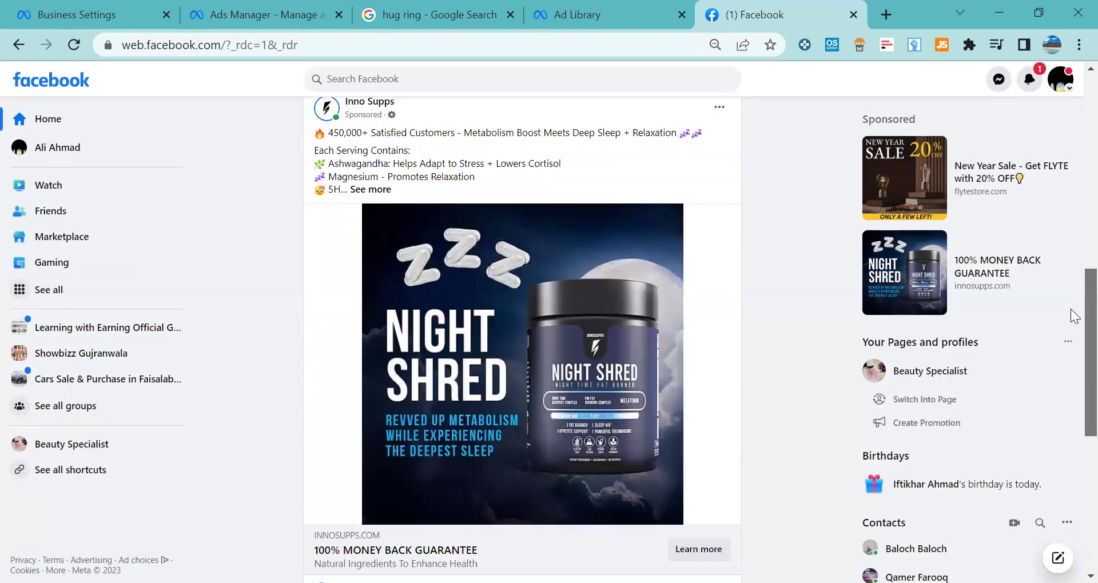
pyautogui.scroll(-3, 1075, 351)
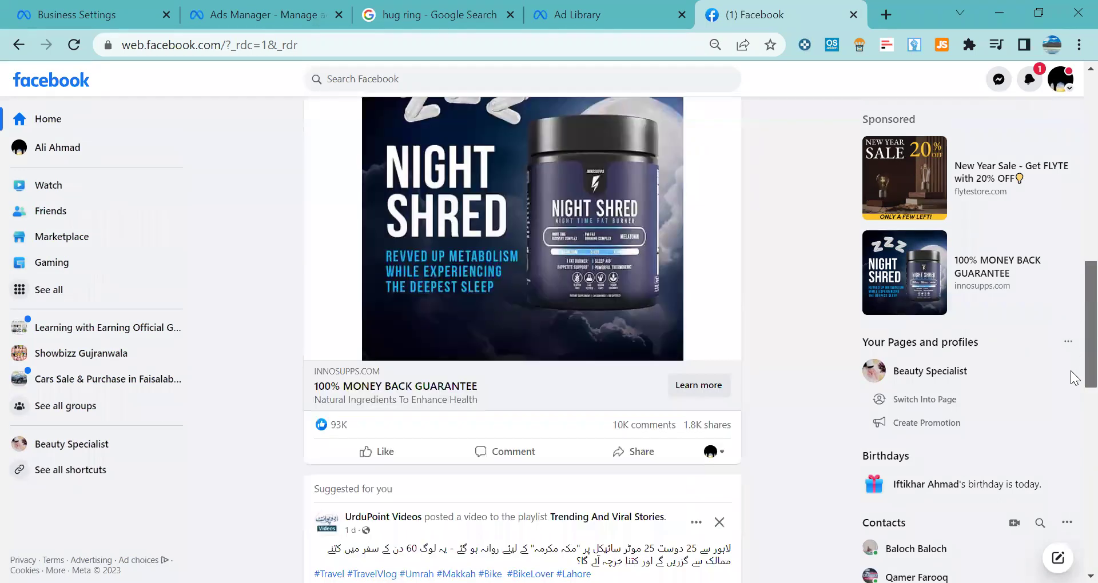
pyautogui.scroll(-2, 1073, 366)
pyautogui.scroll(6, 1071, 303)
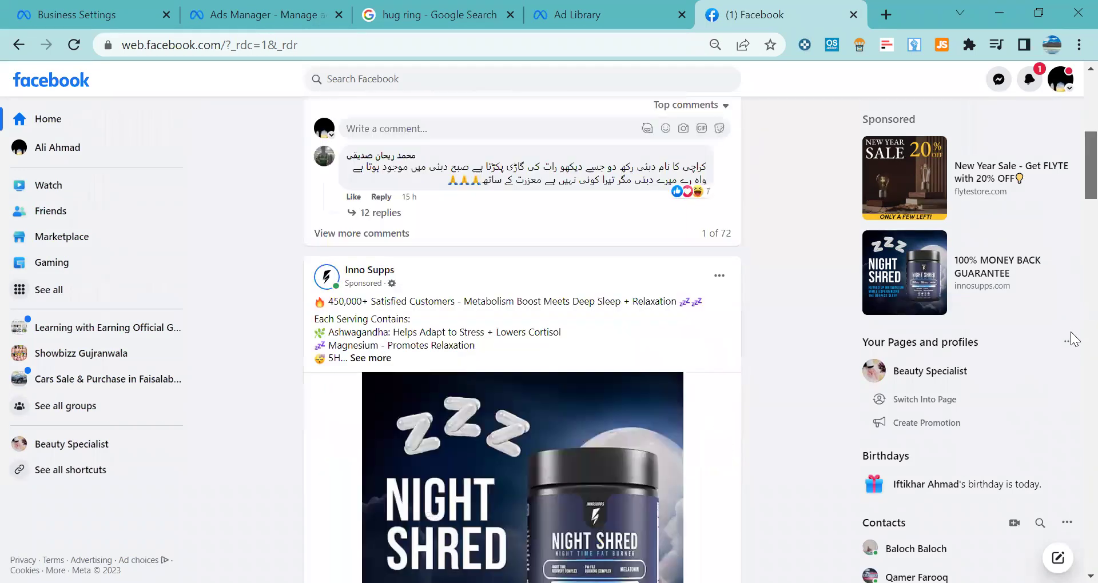
pyautogui.scroll(-2, 1072, 338)
pyautogui.scroll(-1, 1073, 338)
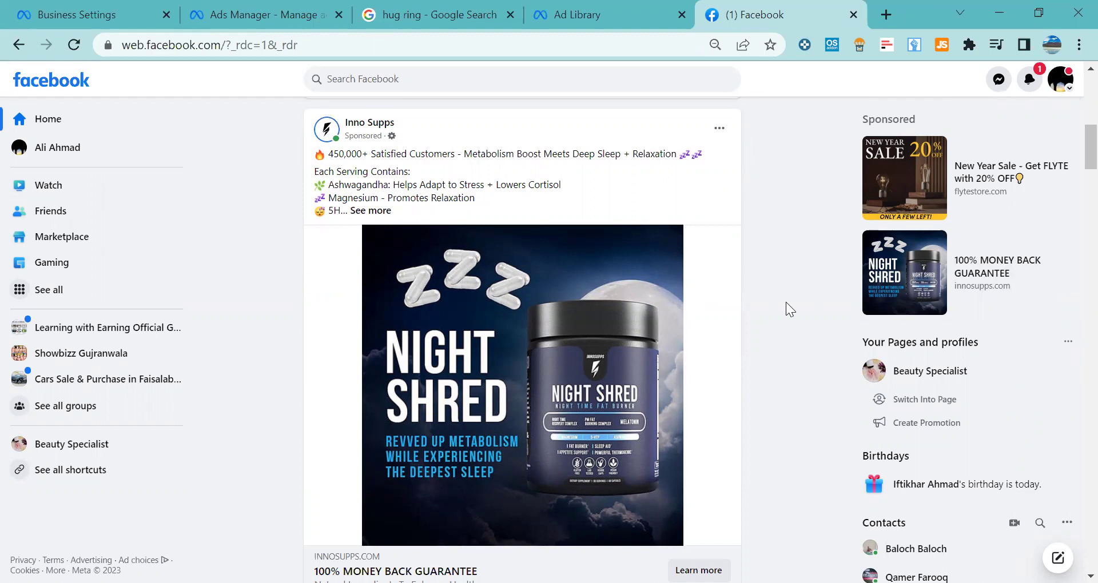
pyautogui.click(719, 129)
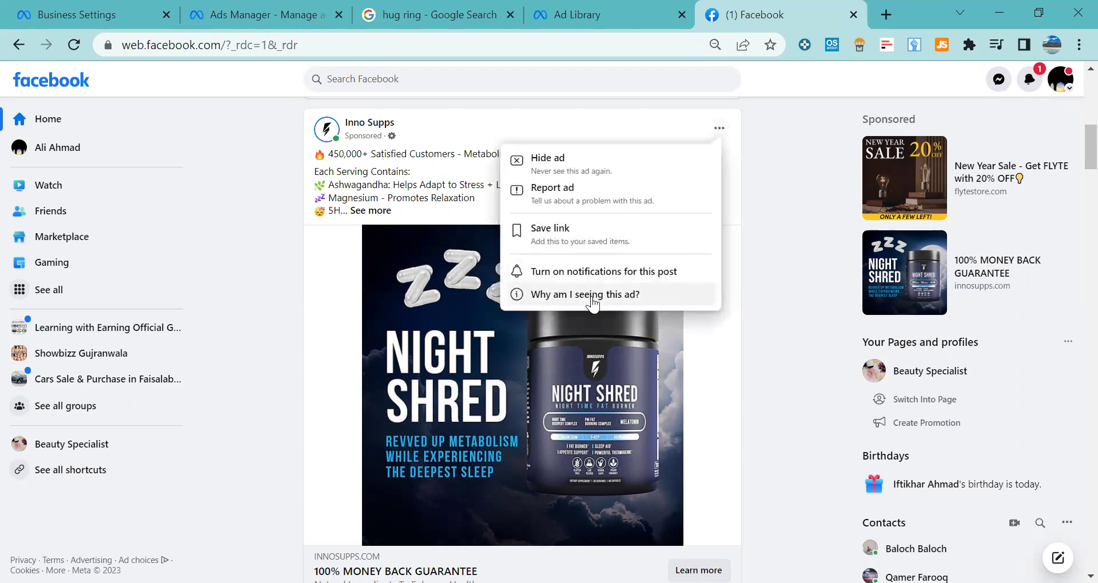
pyautogui.click(591, 296)
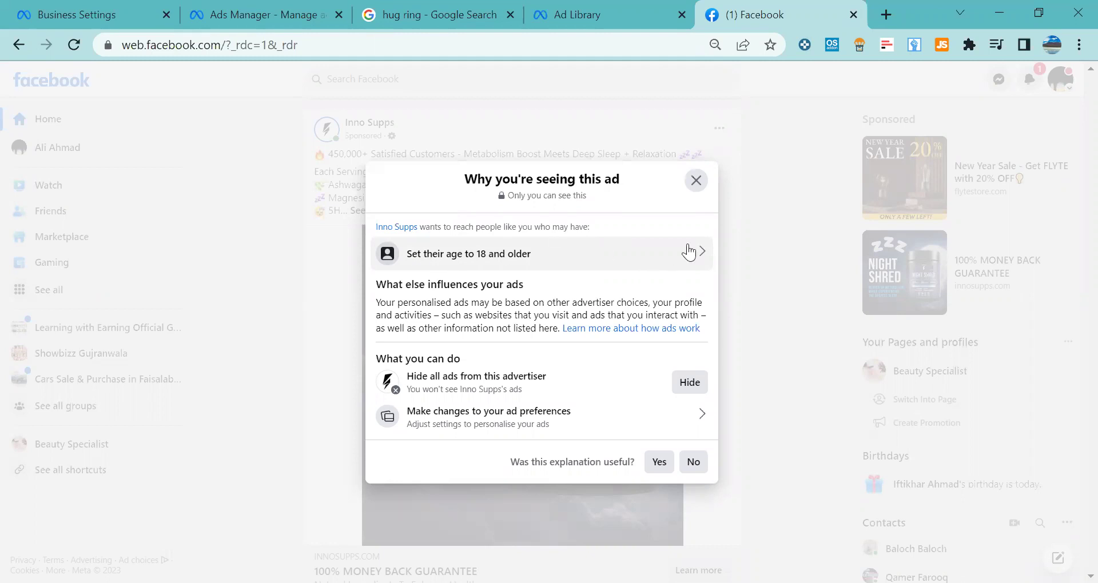
pyautogui.click(696, 180)
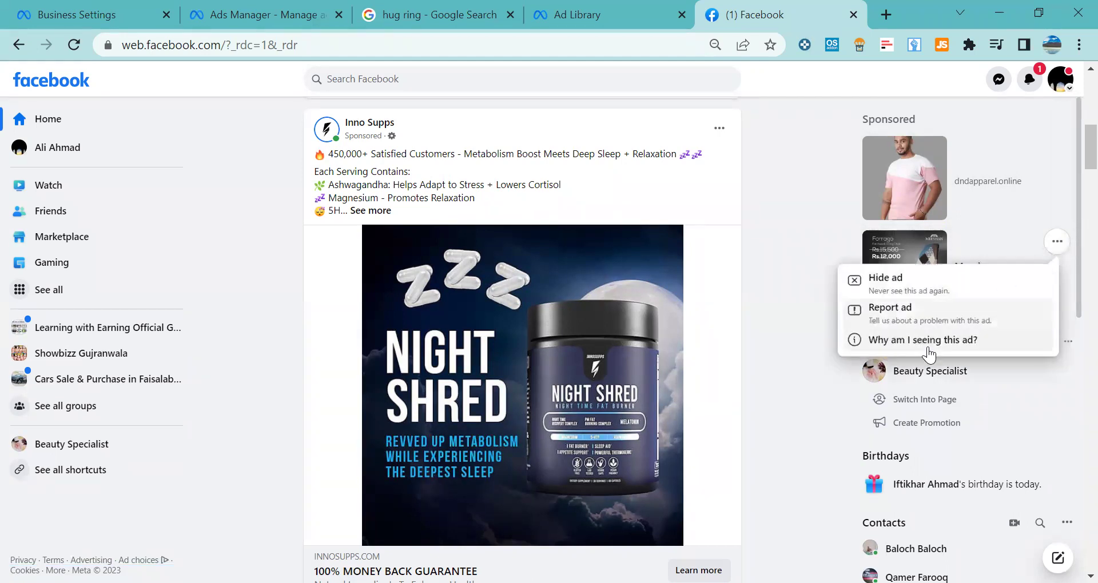
# Check why the sponsored Meeshan and DND Apparel ads beside the feed are shown, reviewing the DND Apparel explanation twice
pyautogui.click(927, 346)
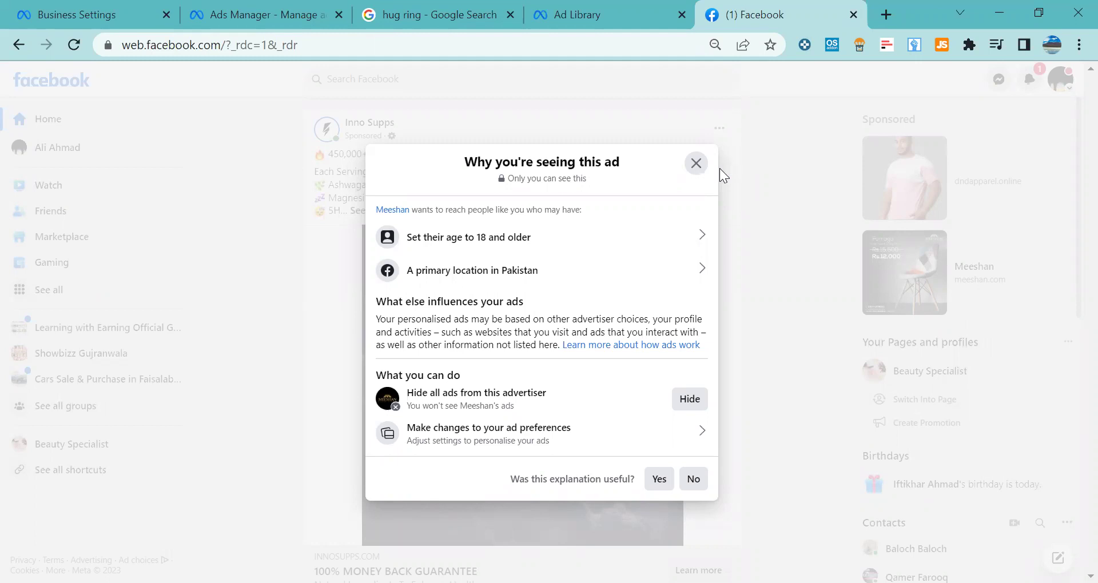
pyautogui.click(696, 164)
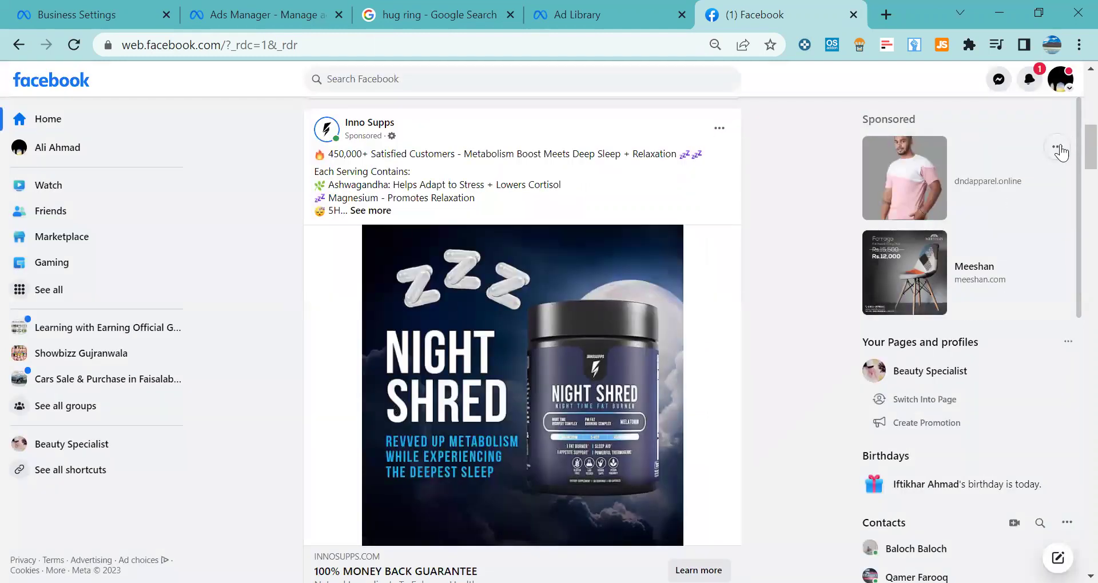
pyautogui.click(1057, 150)
pyautogui.click(949, 244)
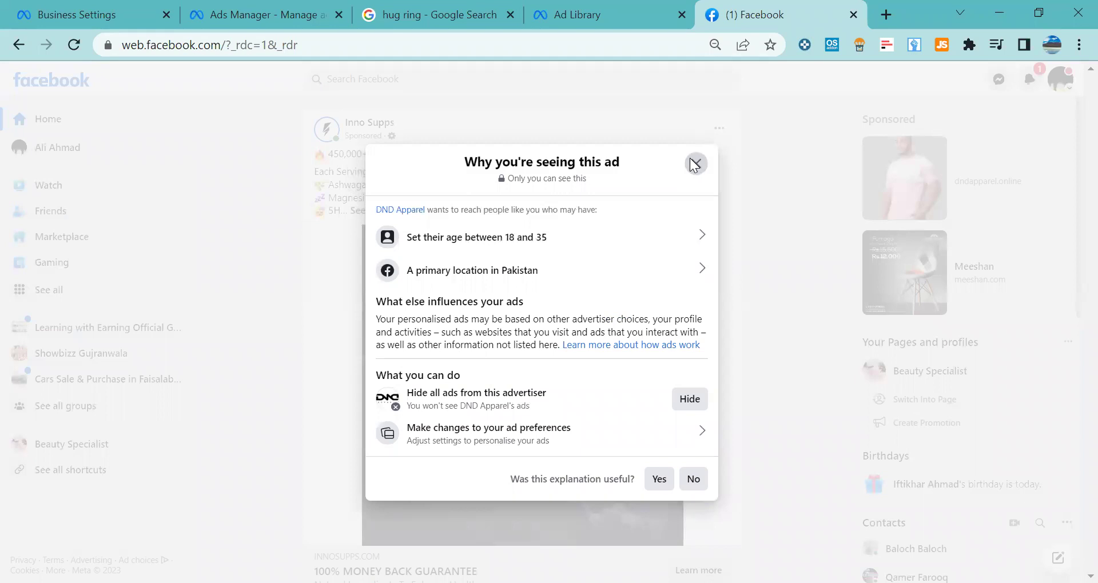
pyautogui.click(695, 164)
pyautogui.click(1058, 147)
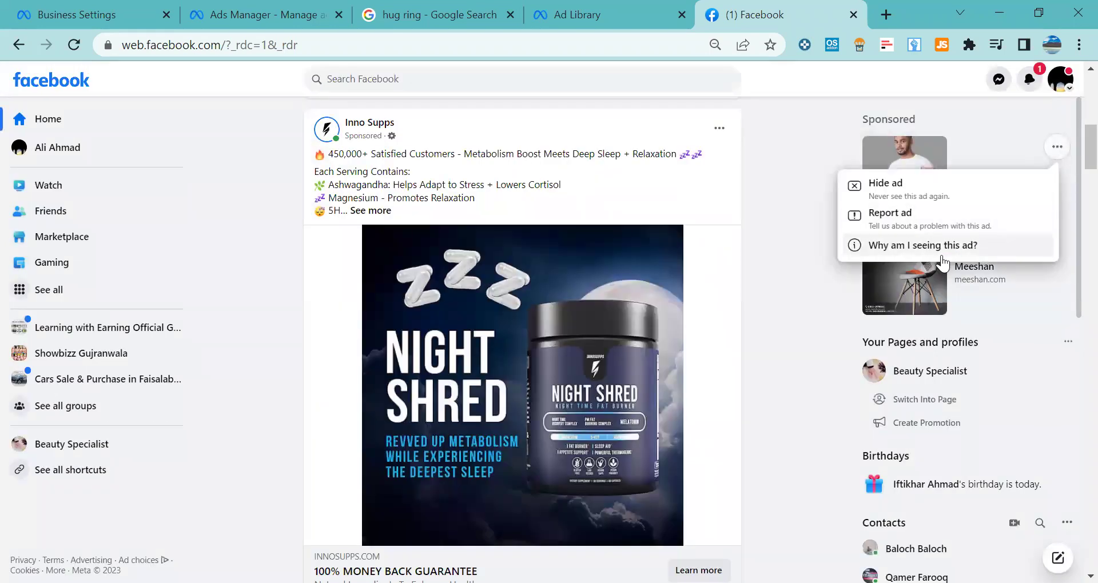
pyautogui.click(941, 255)
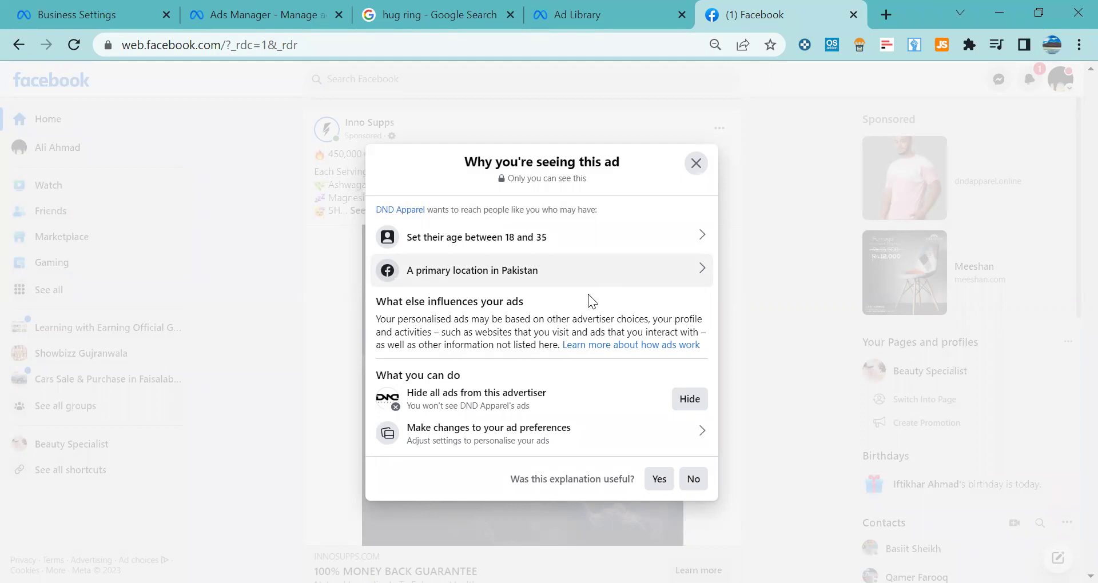
pyautogui.click(695, 163)
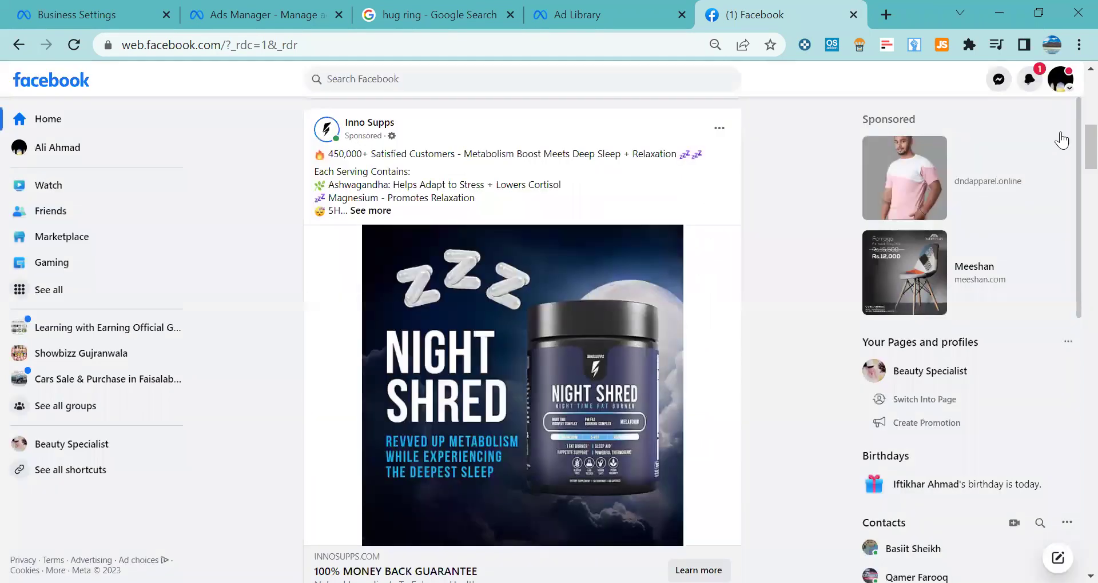
# Reload the feed and check why the sponsored FLYTE and Feminera ads beside it are shown
pyautogui.click(72, 44)
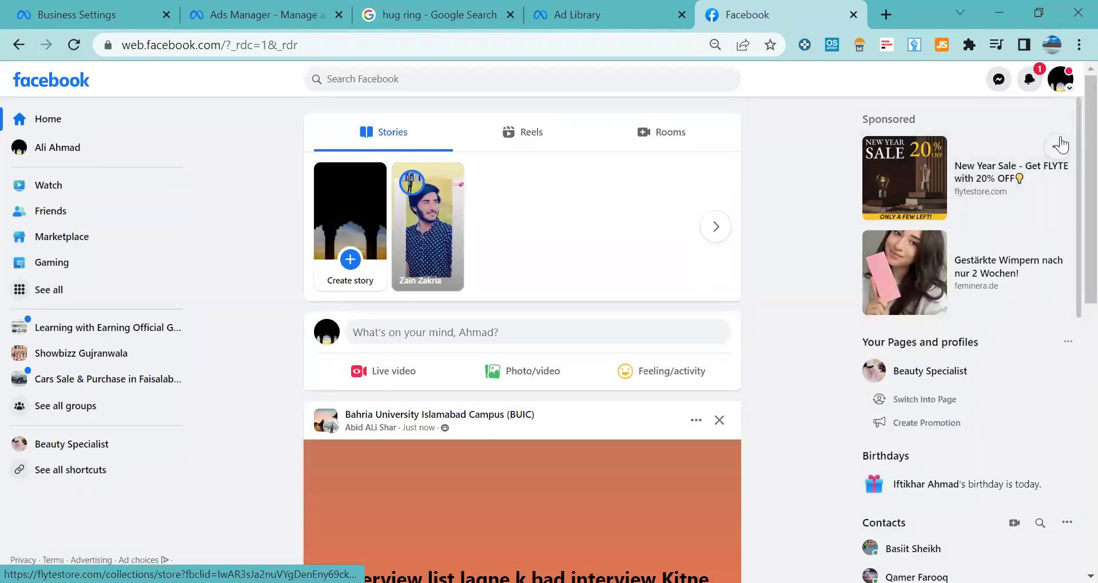
pyautogui.click(1058, 146)
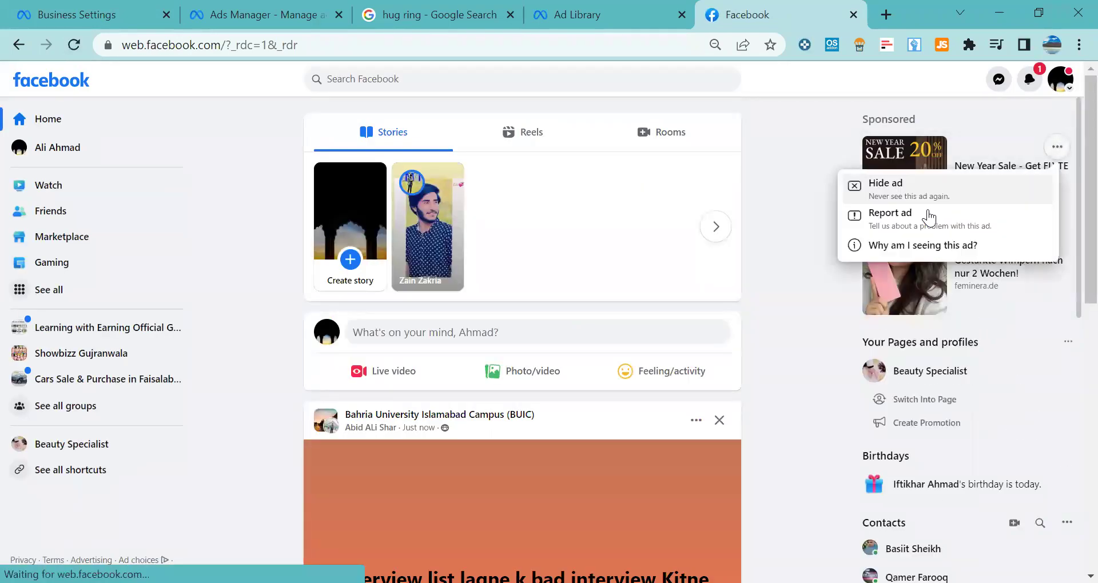
pyautogui.click(917, 247)
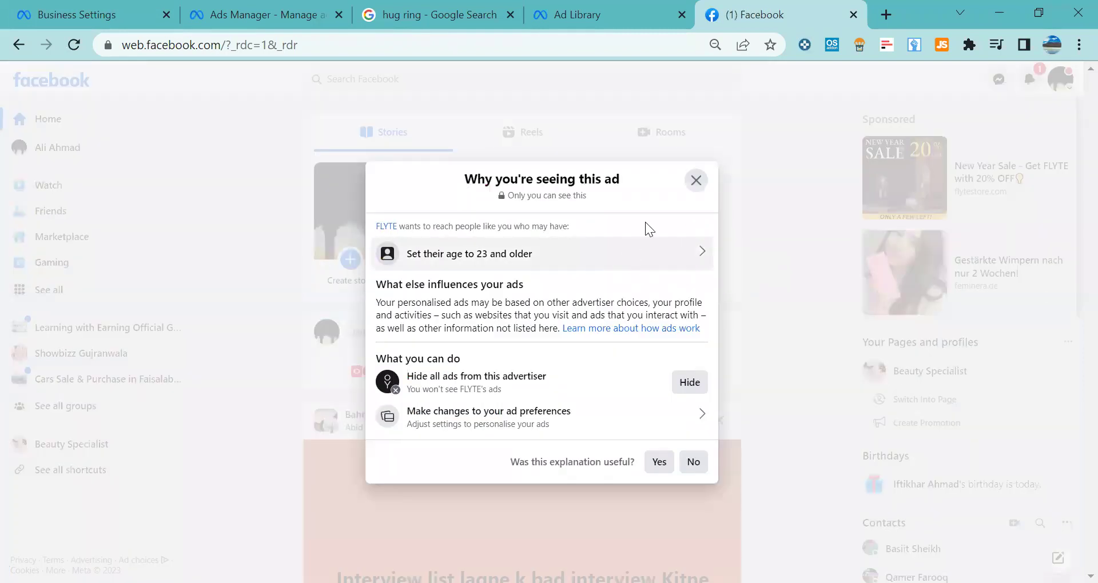
pyautogui.click(1057, 241)
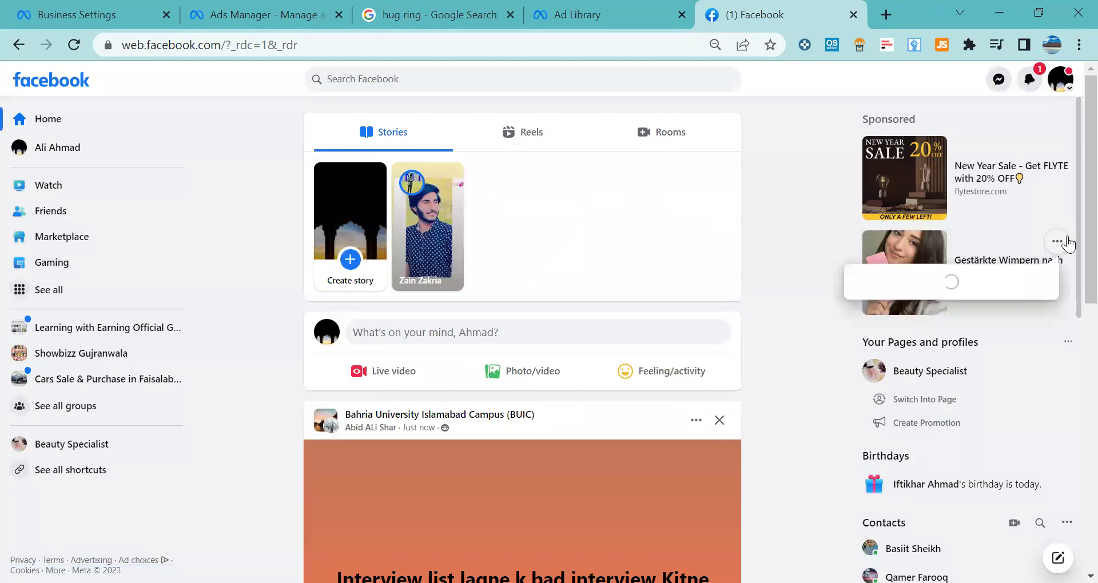
pyautogui.click(936, 339)
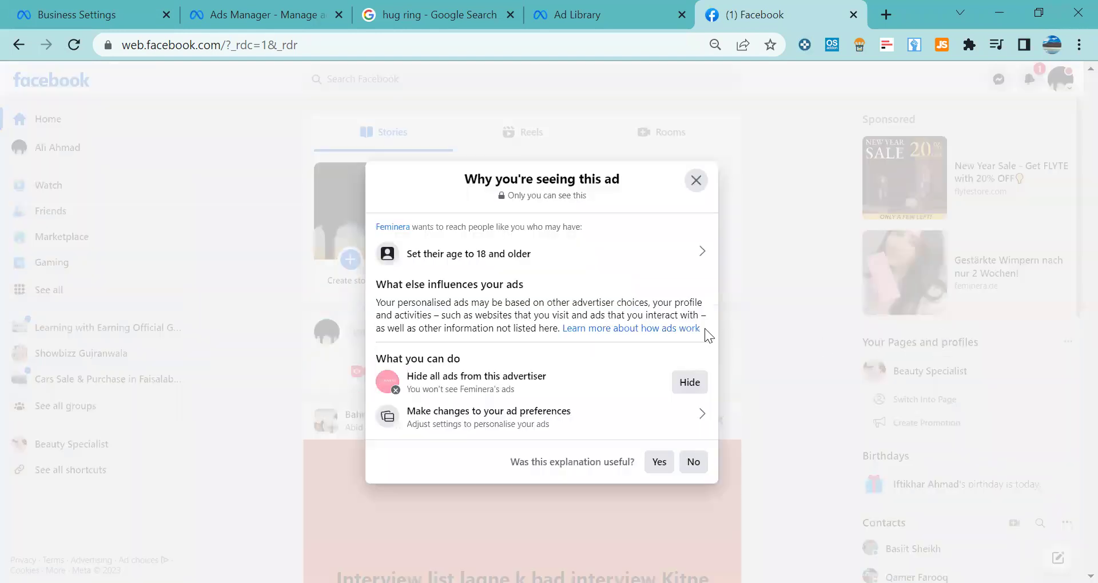
pyautogui.click(999, 229)
# Find the sponsored fitness supplement post in the feed and look up why this ad is shown
pyautogui.scroll(-10, 1073, 476)
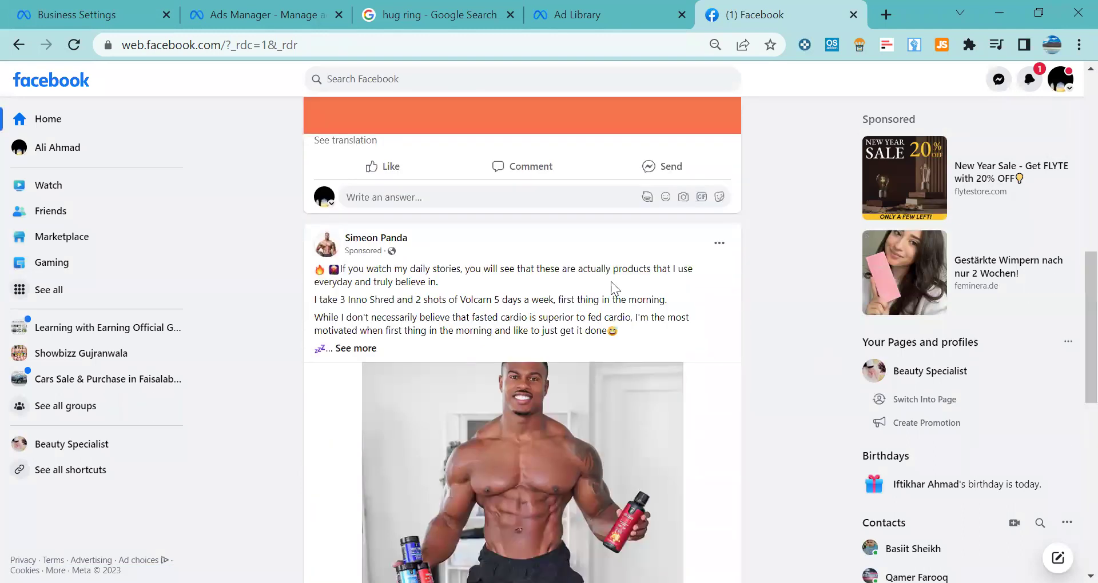
pyautogui.click(720, 246)
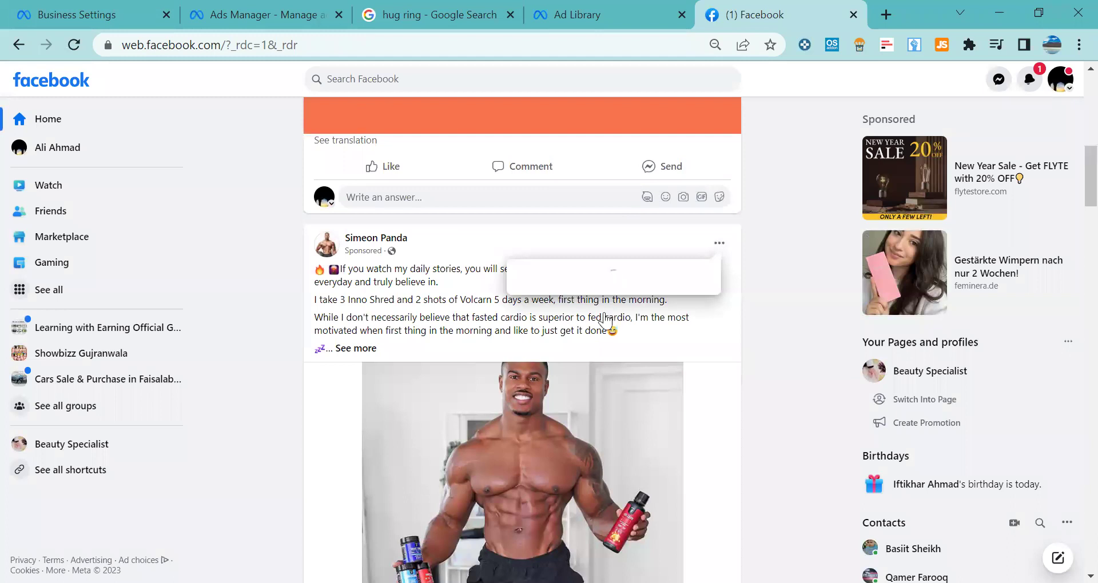
pyautogui.click(542, 413)
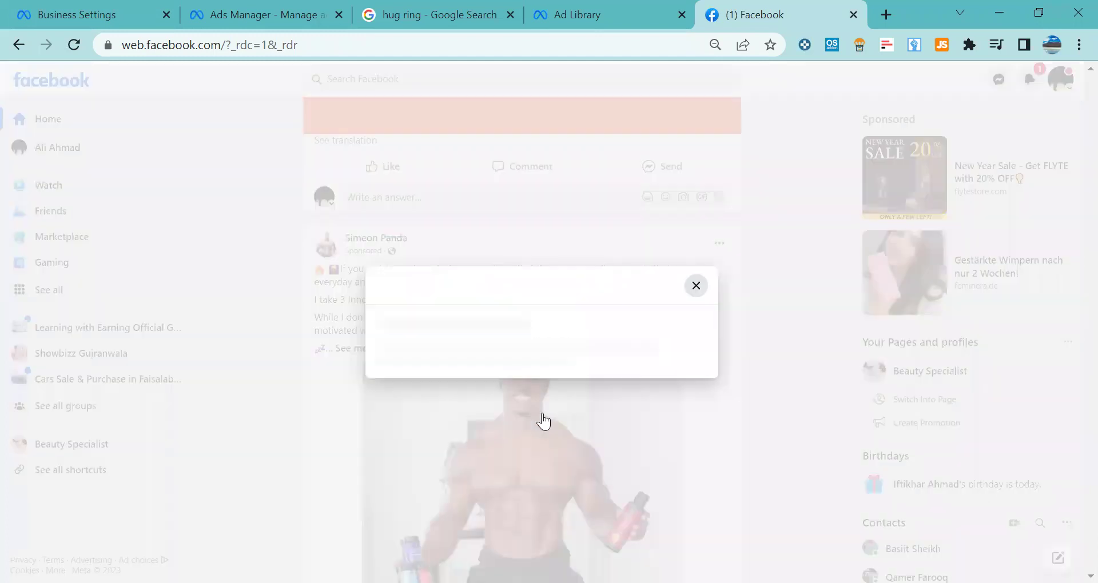
pyautogui.click(696, 180)
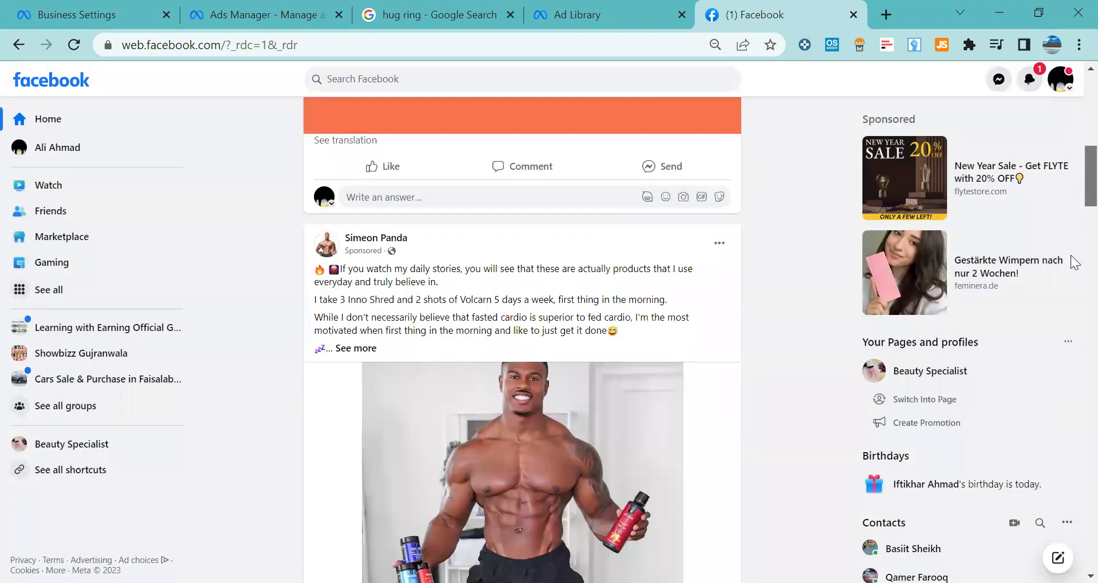
# Find the FLYTE sponsored post in the feed and check the explanation of why this ad is shown
pyautogui.scroll(-10, 1070, 260)
pyautogui.scroll(2, 1075, 261)
pyautogui.scroll(-15, 1075, 260)
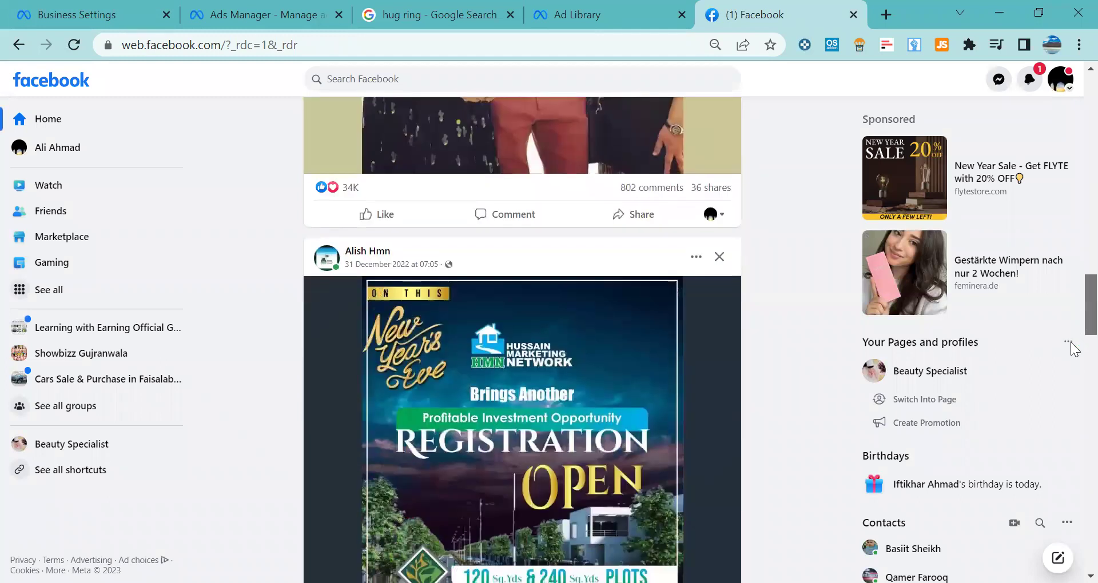
pyautogui.scroll(-12, 1072, 435)
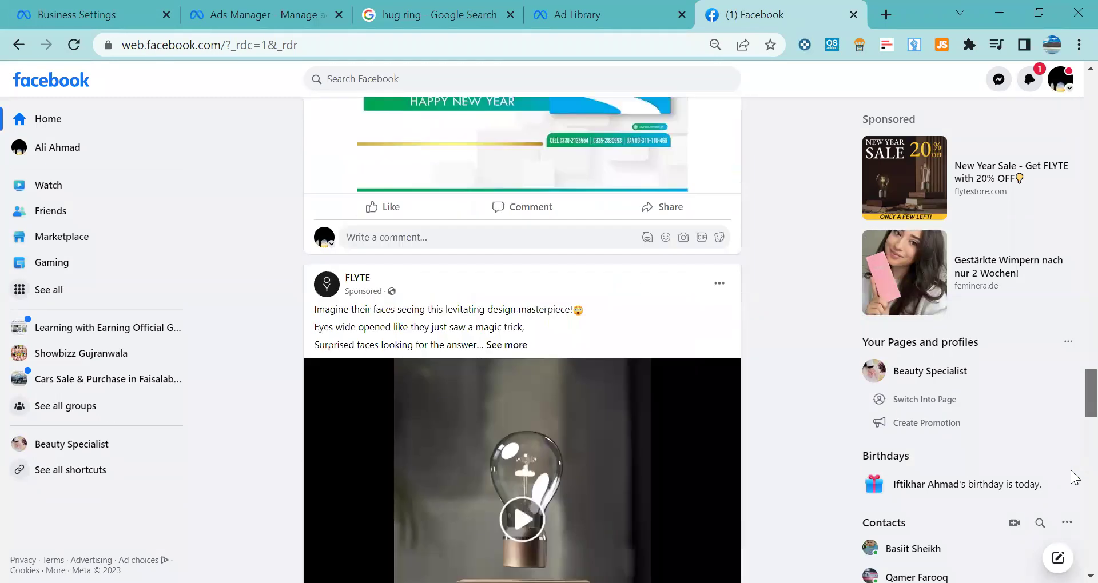
pyautogui.click(719, 178)
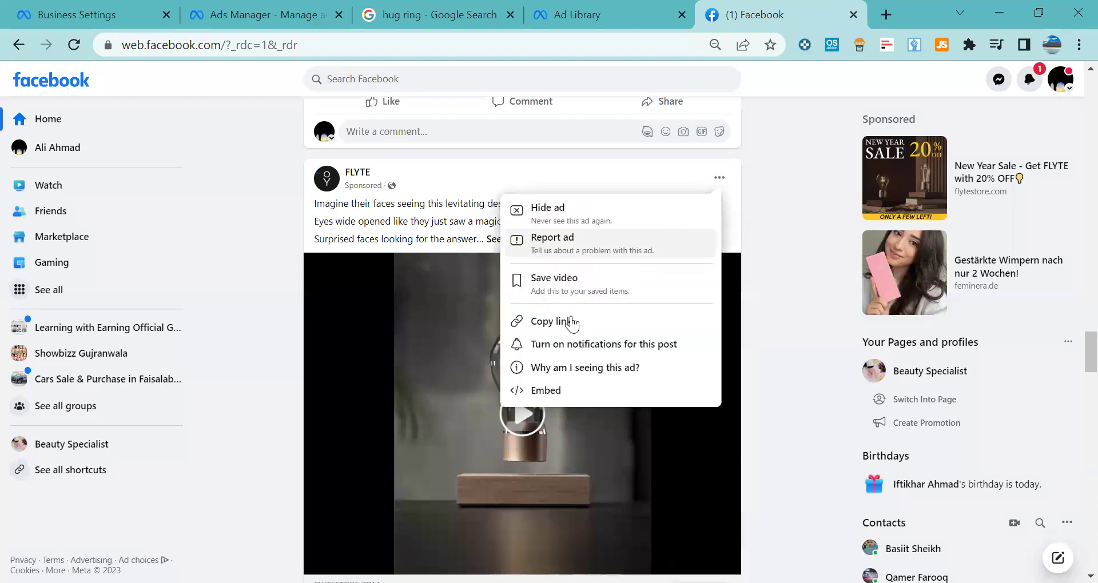
pyautogui.click(560, 369)
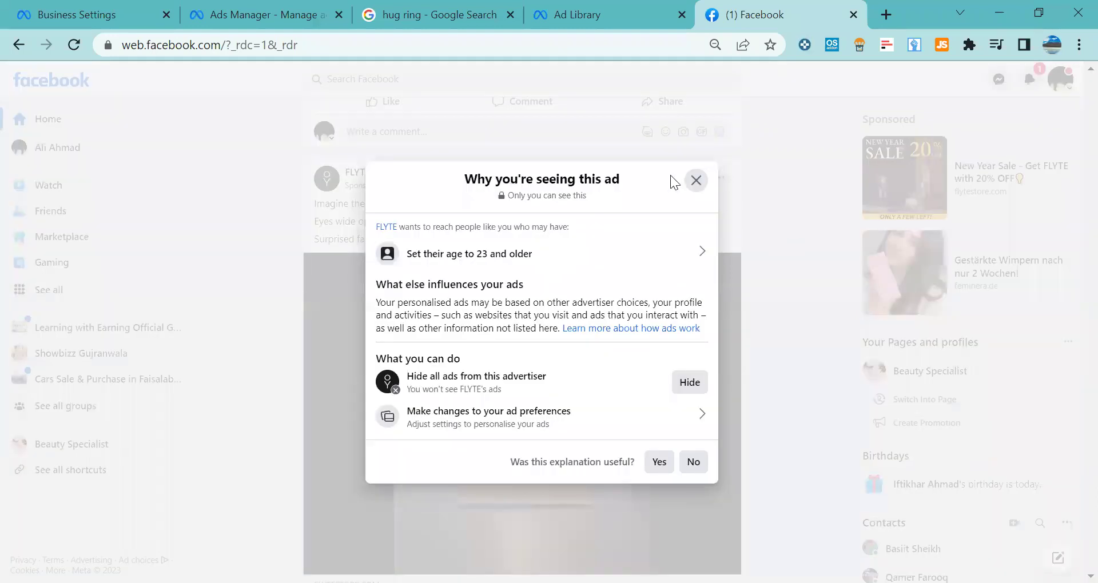
pyautogui.click(1073, 323)
# Find the BREDA Watches sponsored post further down the feed and check why this ad is shown
pyautogui.scroll(-10, 1073, 389)
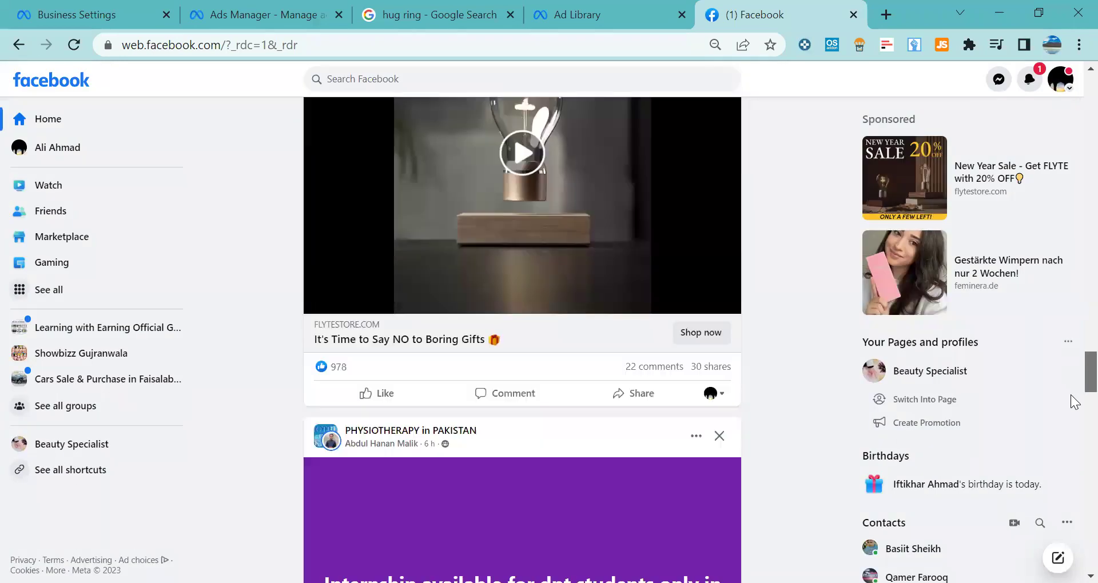
pyautogui.scroll(-15, 1074, 428)
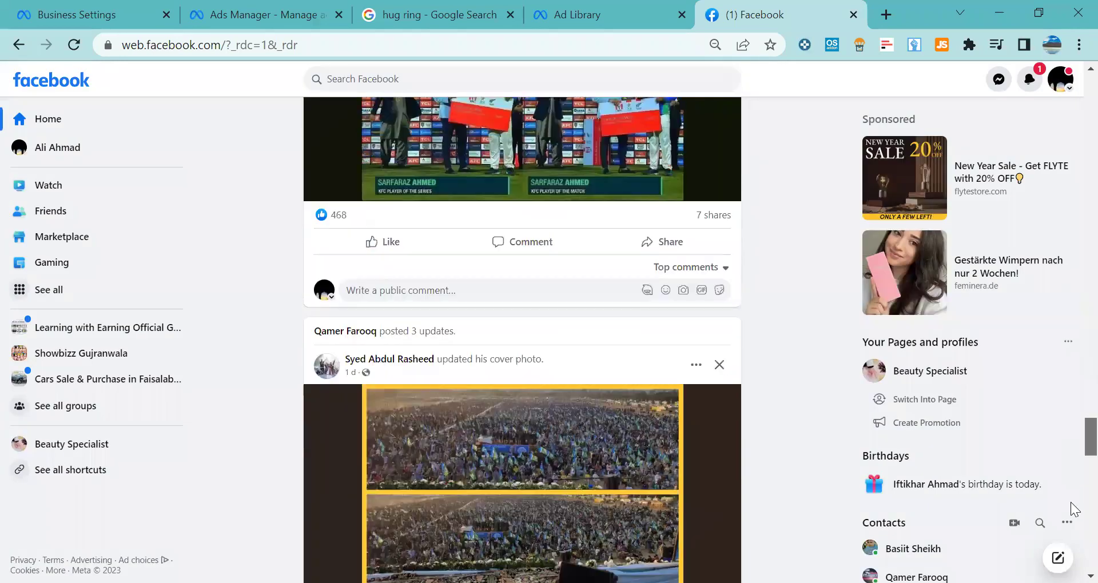
pyautogui.scroll(-13, 1073, 511)
pyautogui.scroll(6, 779, 395)
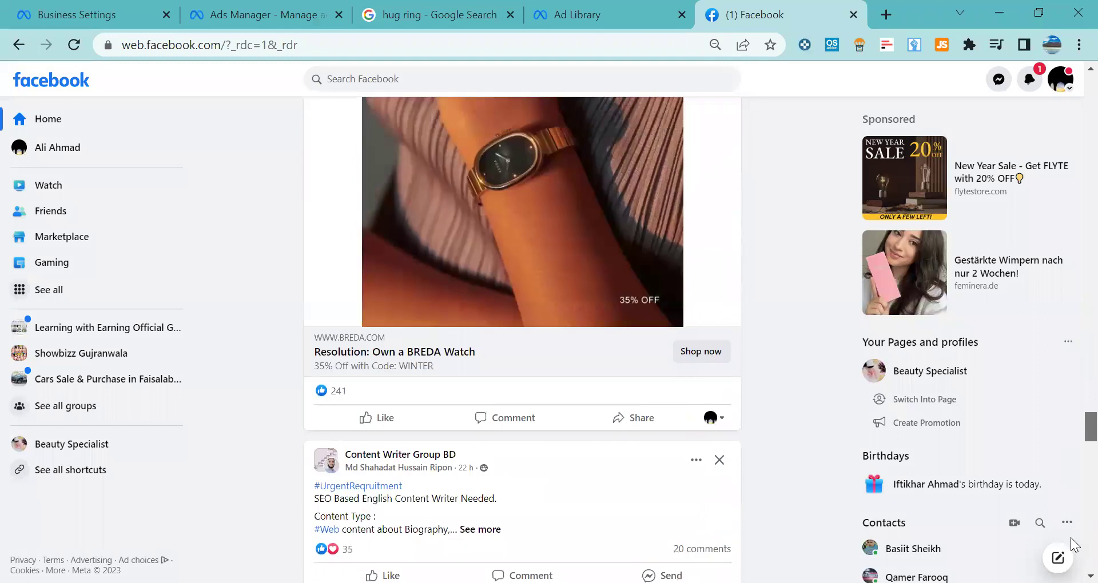
pyautogui.click(719, 307)
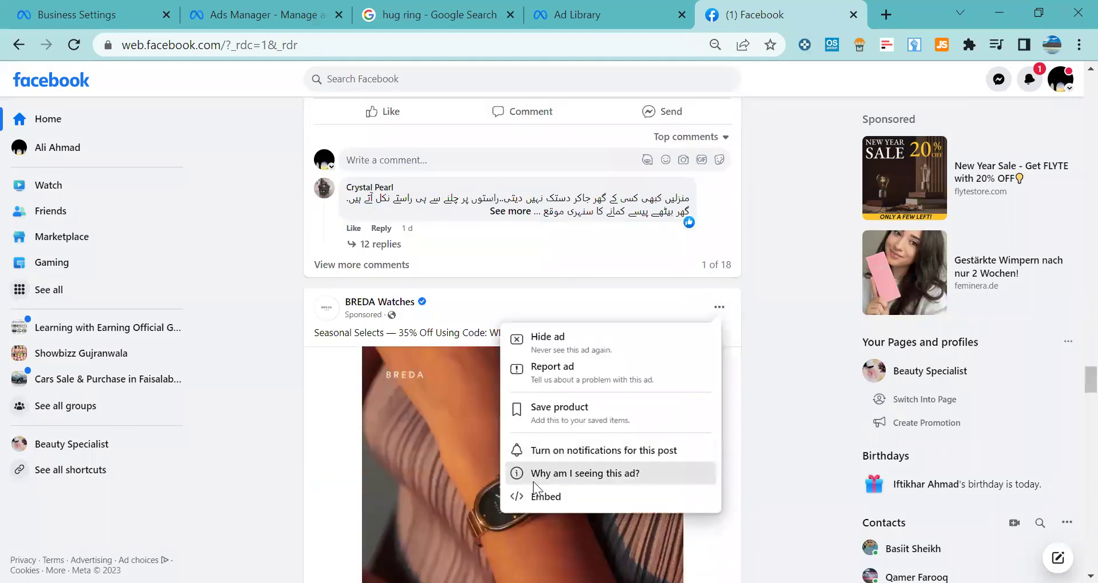
pyautogui.click(533, 481)
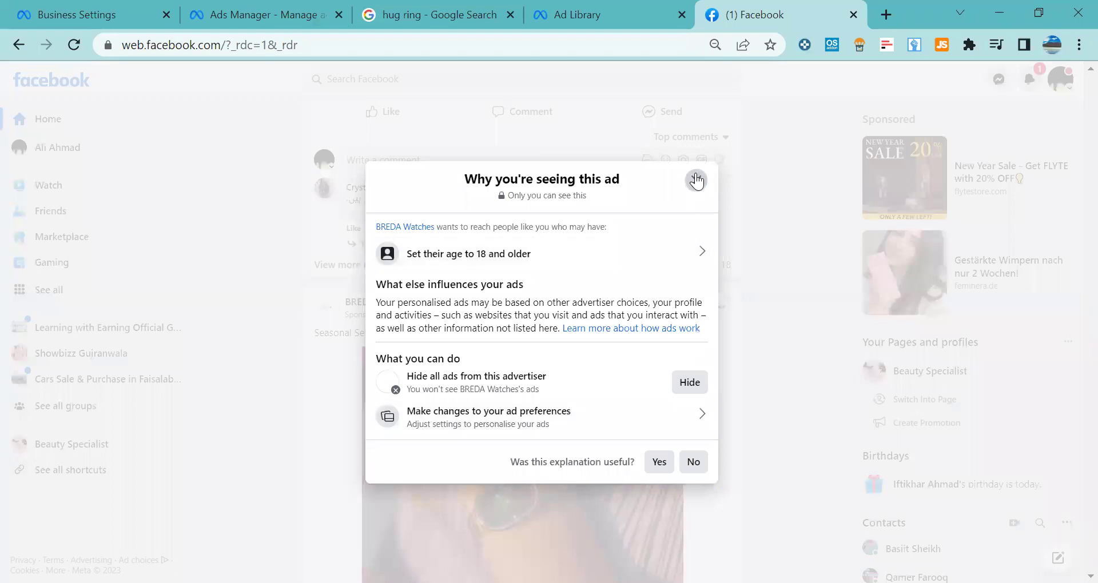
pyautogui.click(697, 181)
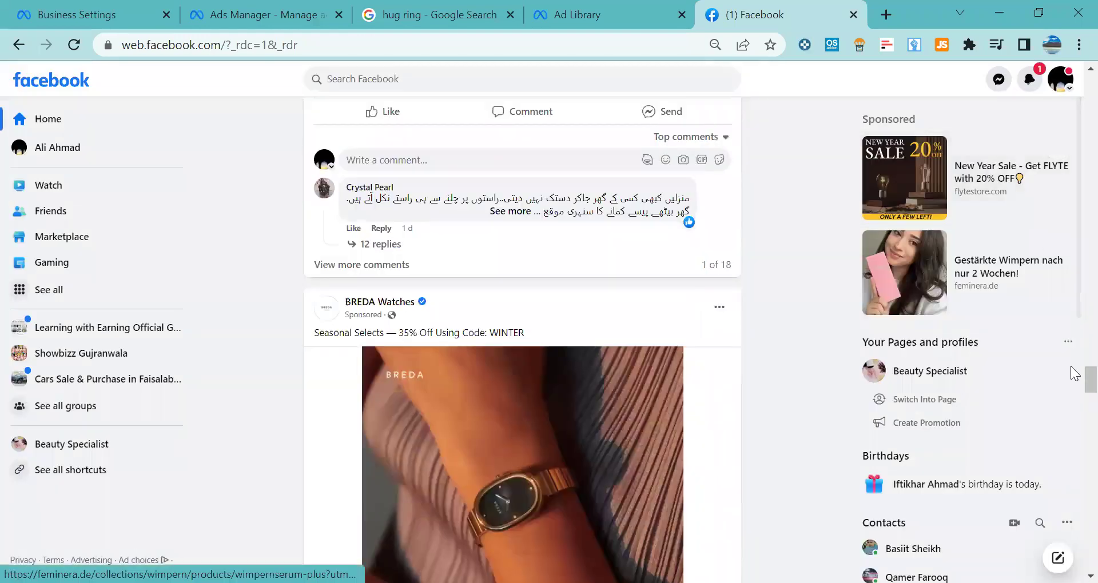
# Find the Firstbase sponsored post in the feed and examine the targeting criteria behind why it is shown
pyautogui.scroll(-20, 1074, 402)
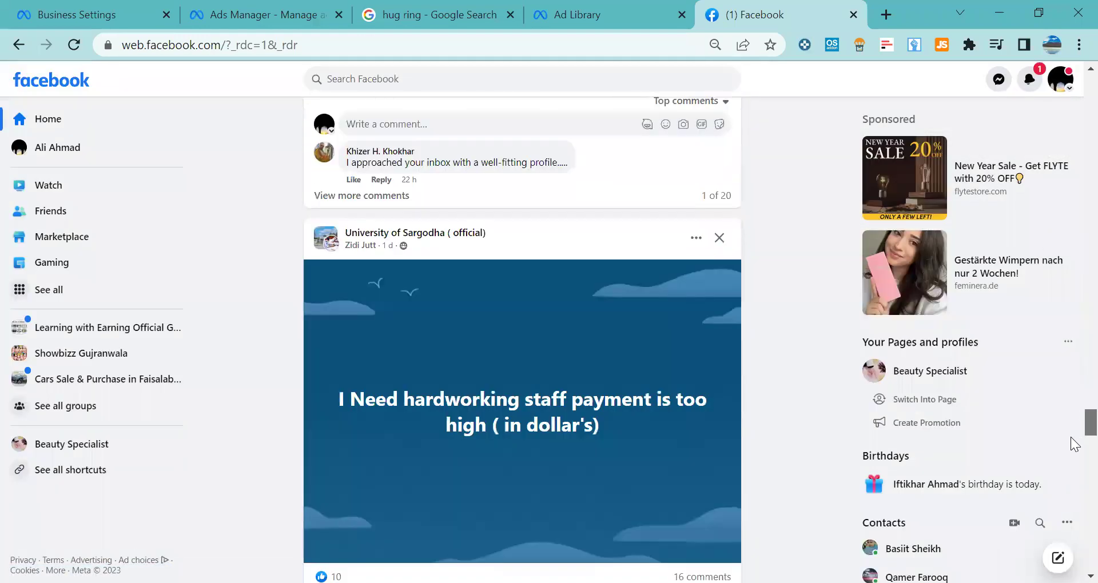
pyautogui.scroll(-10, 1075, 444)
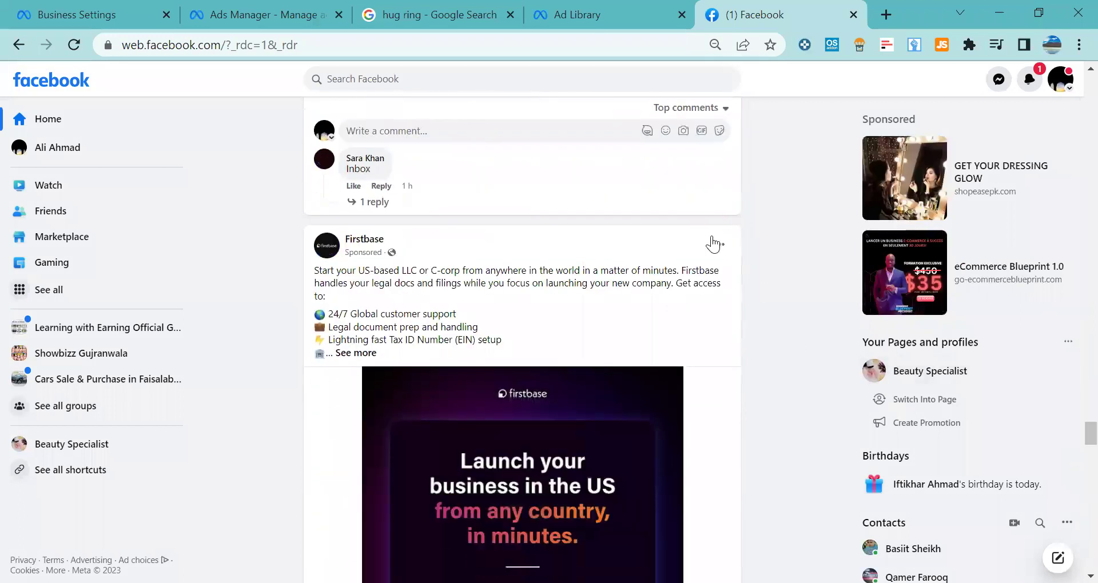
pyautogui.click(718, 245)
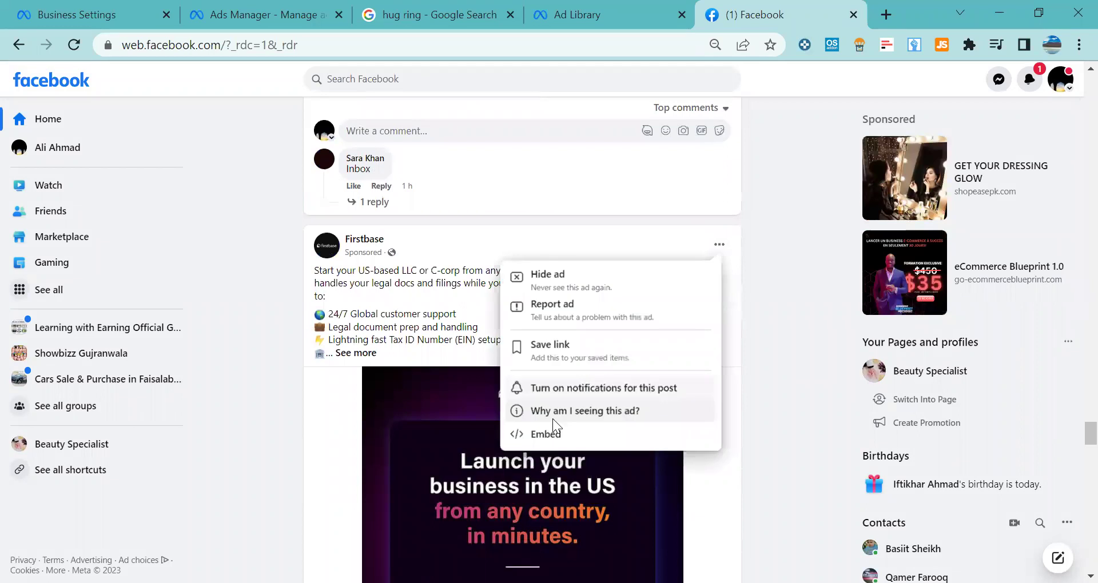
pyautogui.click(552, 419)
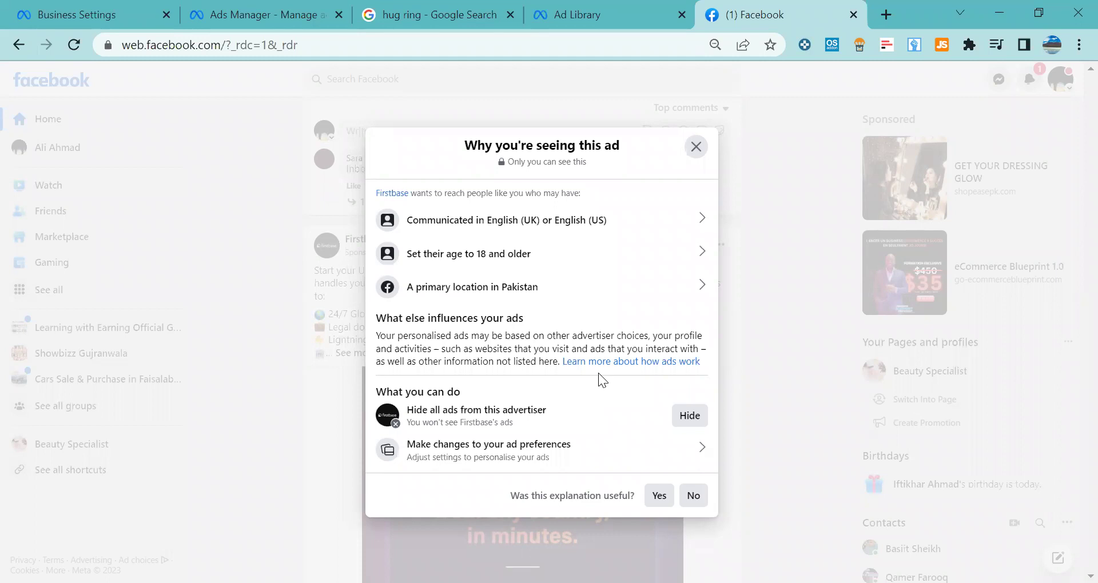
pyautogui.click(696, 147)
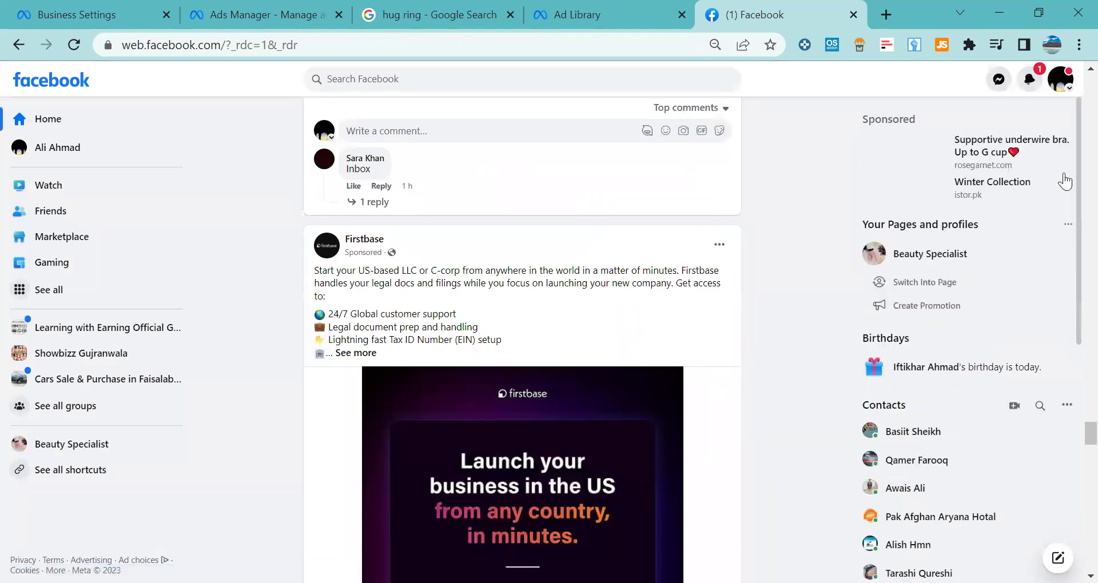
# Check why the sponsored ISTOR and Rose Garnet ads beside the feed are shown, and return to the Facebook home page
pyautogui.click(1057, 241)
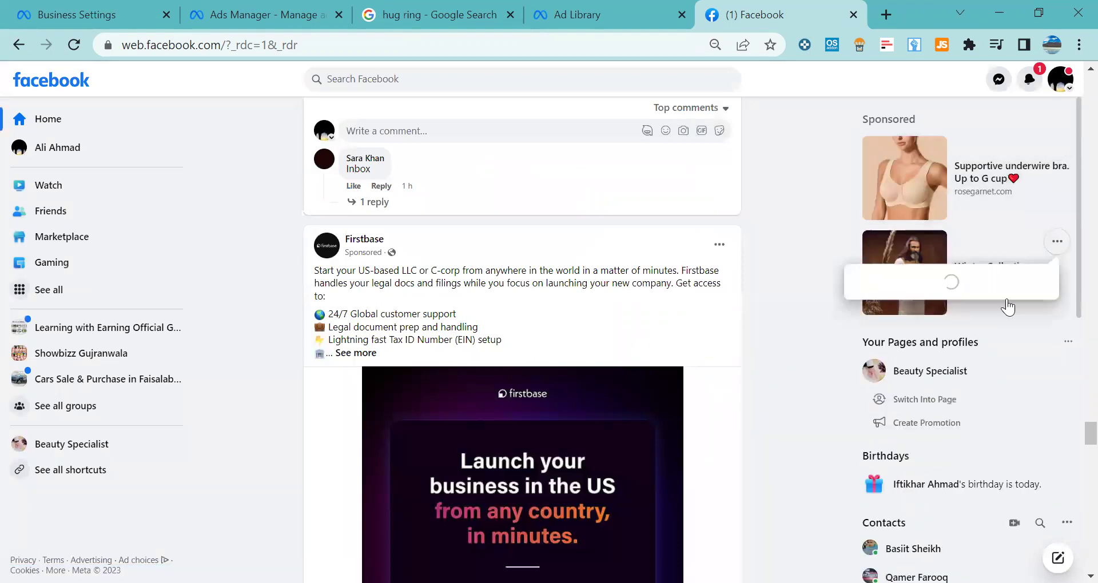
pyautogui.click(963, 341)
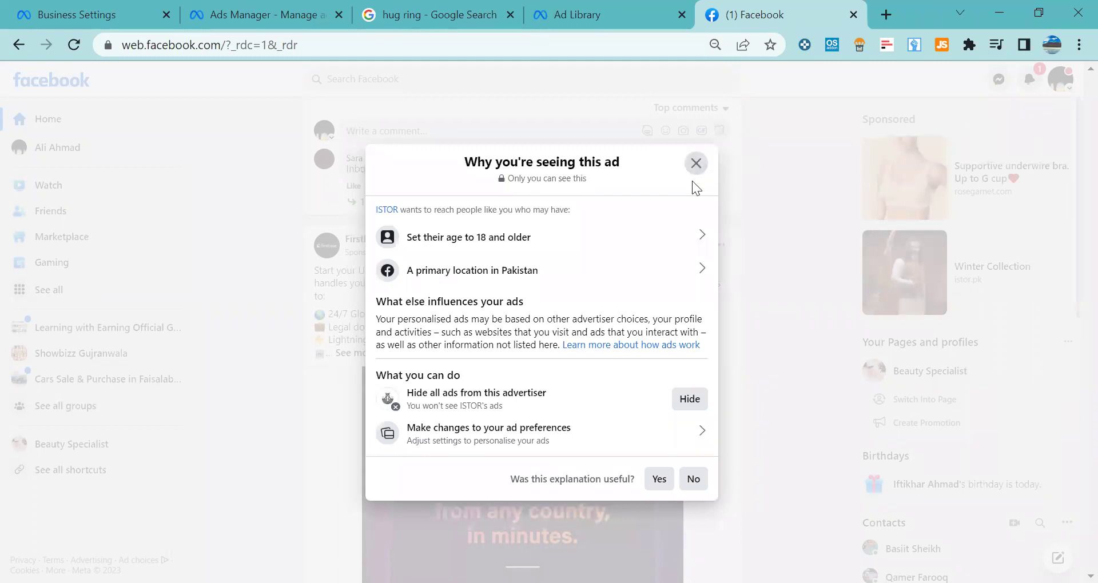
pyautogui.click(696, 164)
pyautogui.click(1058, 149)
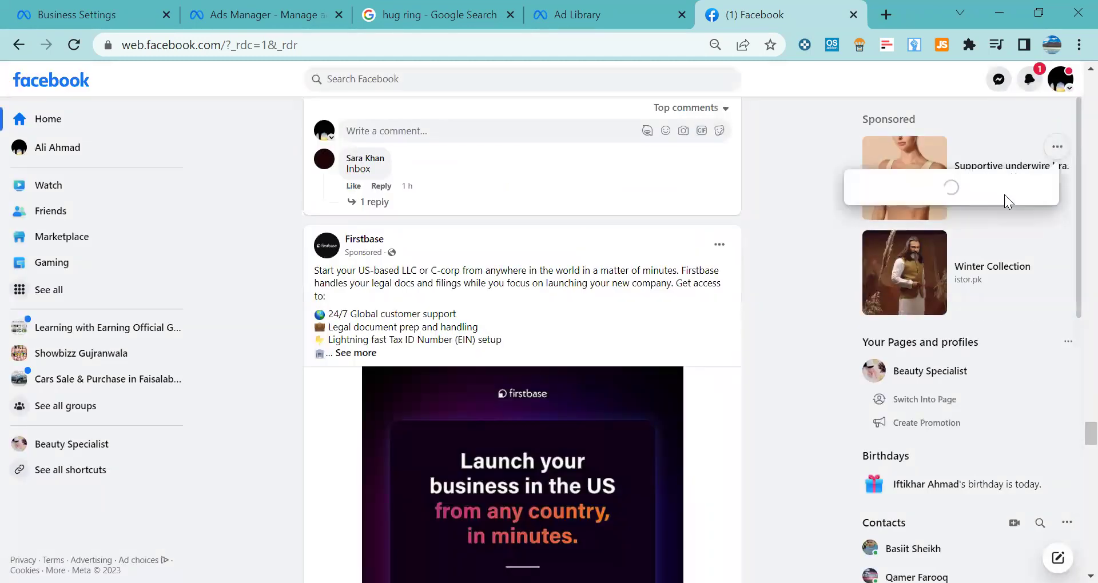
pyautogui.click(869, 245)
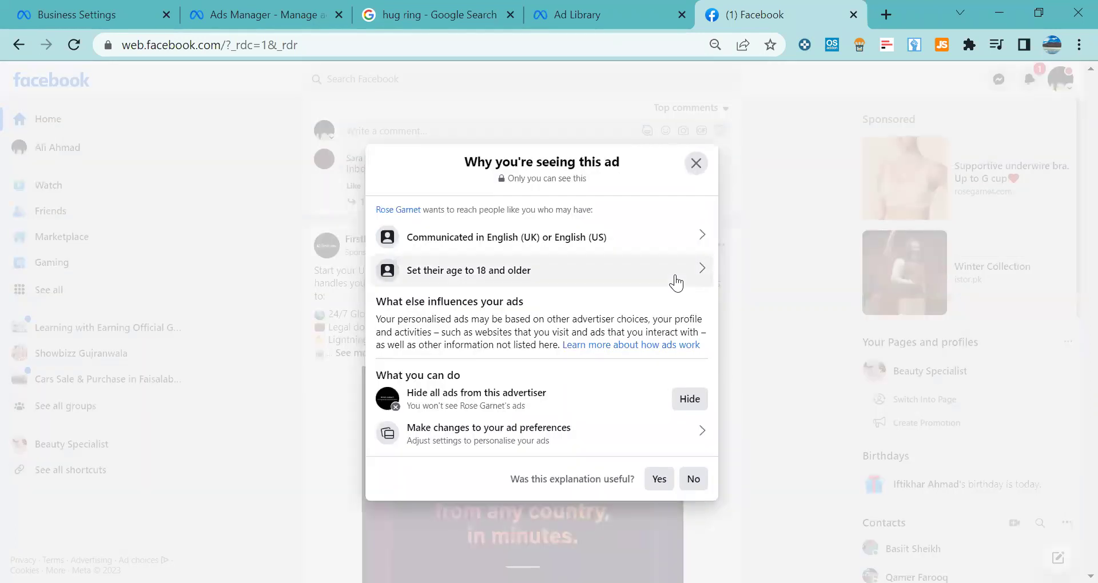
pyautogui.click(695, 165)
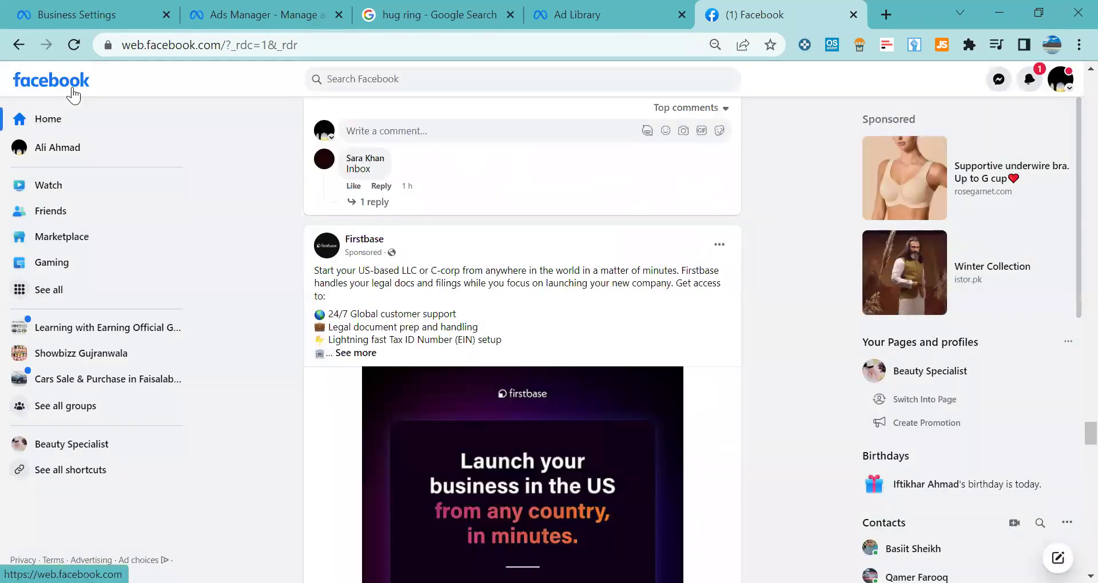
pyautogui.click(73, 95)
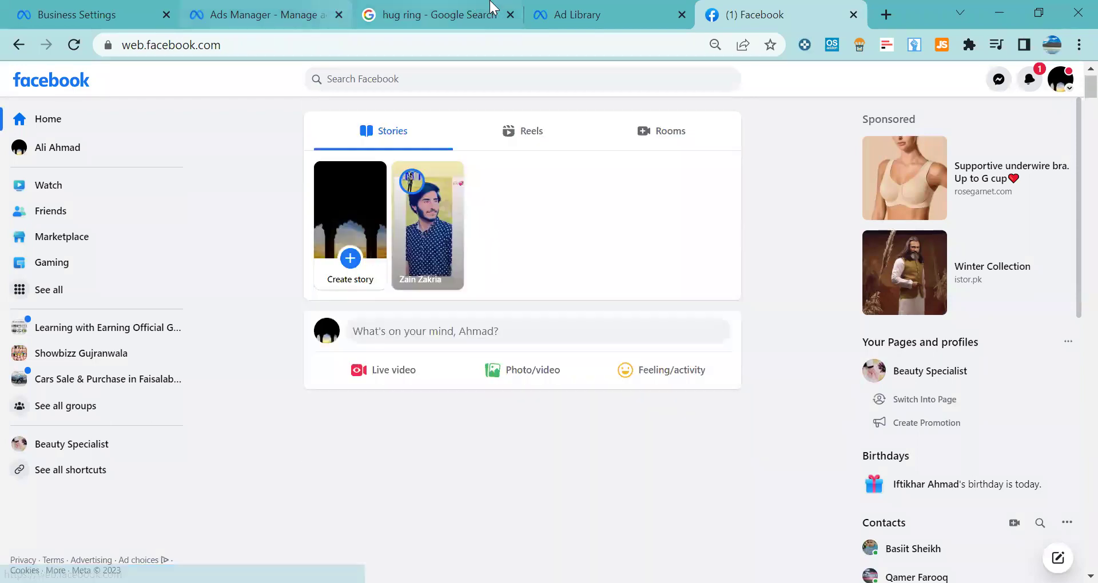
# Switch to Ads Manager, start creating a new campaign, and examine the available campaign objectives
pyautogui.click(647, 8)
pyautogui.click(372, 16)
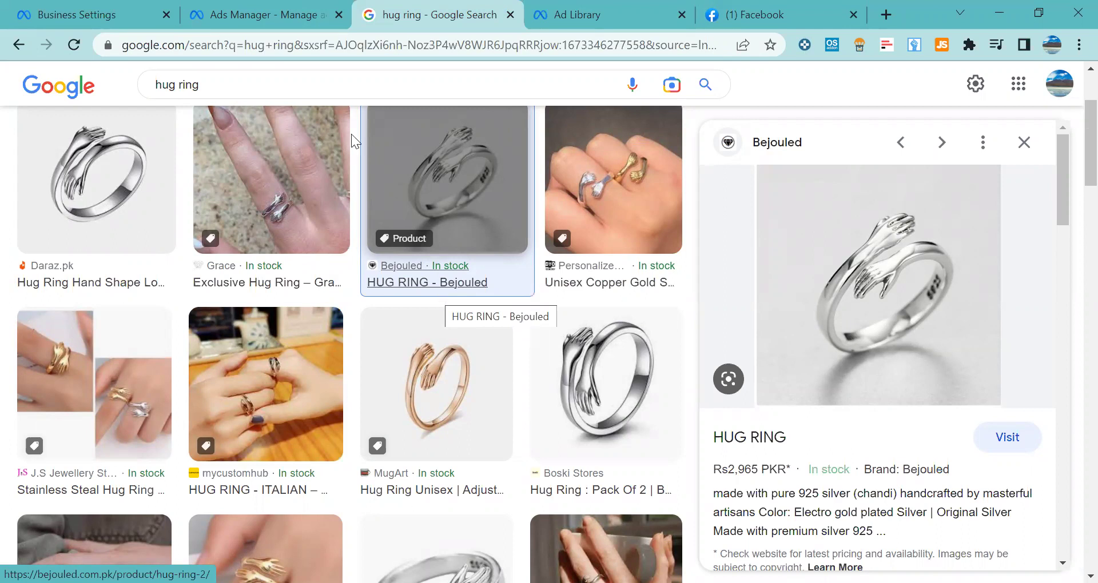
pyautogui.hotkey('ctrl', 'shift', 'Tab')
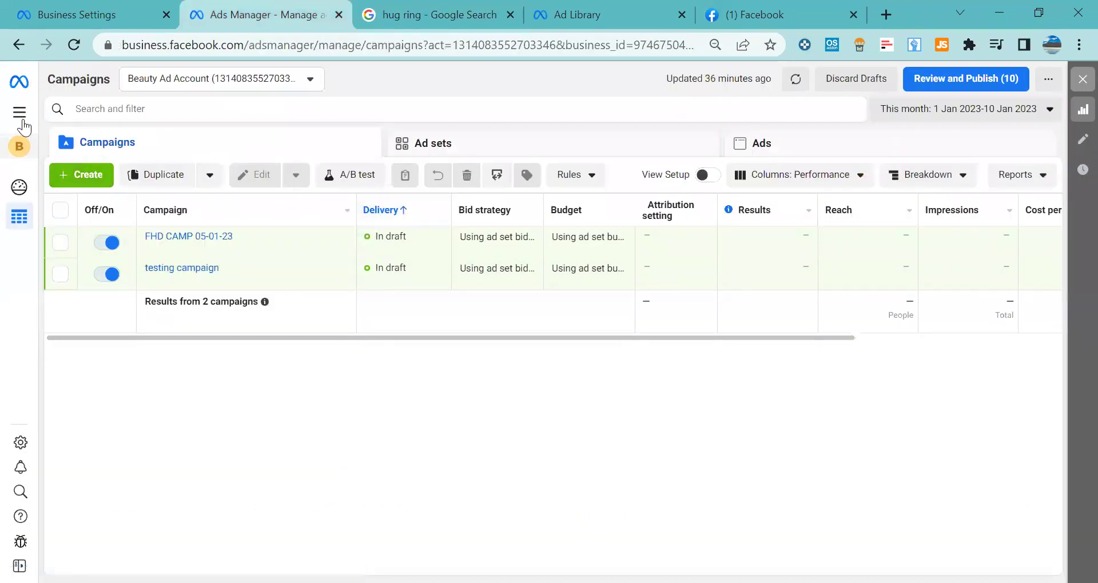
pyautogui.click(102, 174)
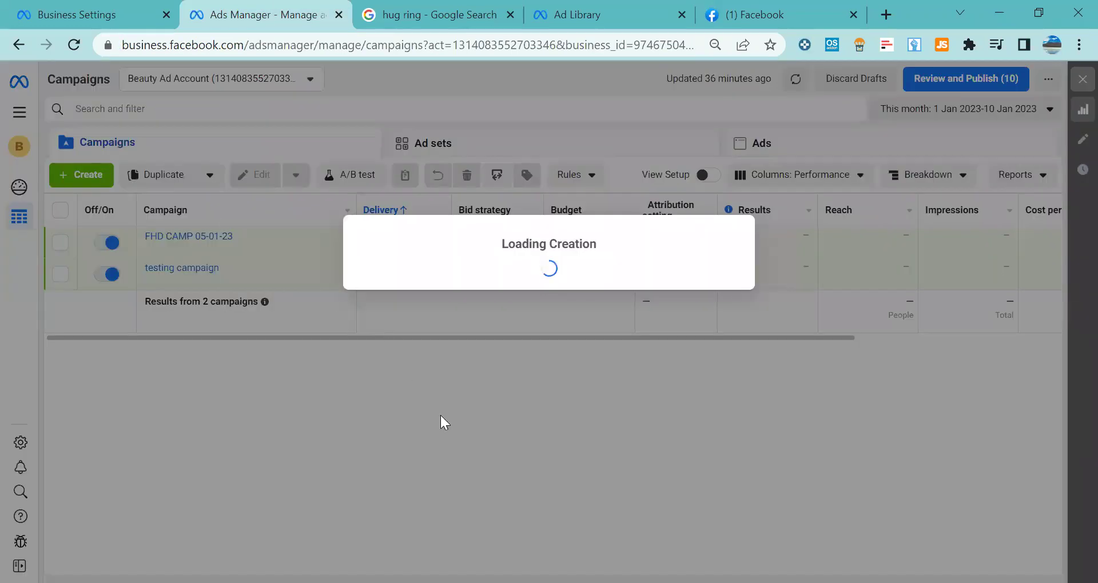
pyautogui.scroll(-3, 444, 389)
pyautogui.scroll(-2, 445, 429)
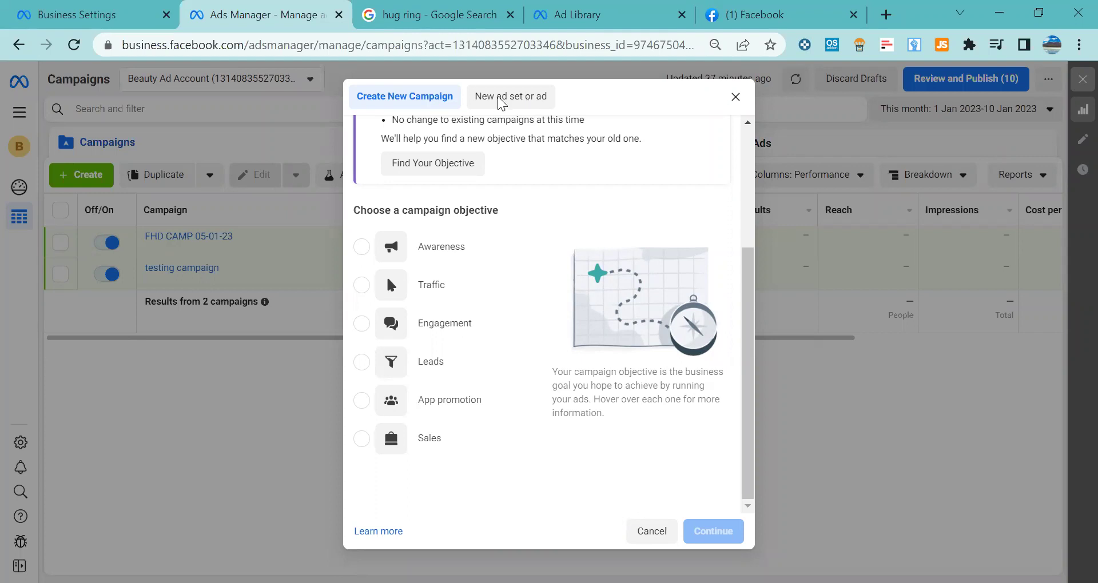
pyautogui.moveTo(433, 441)
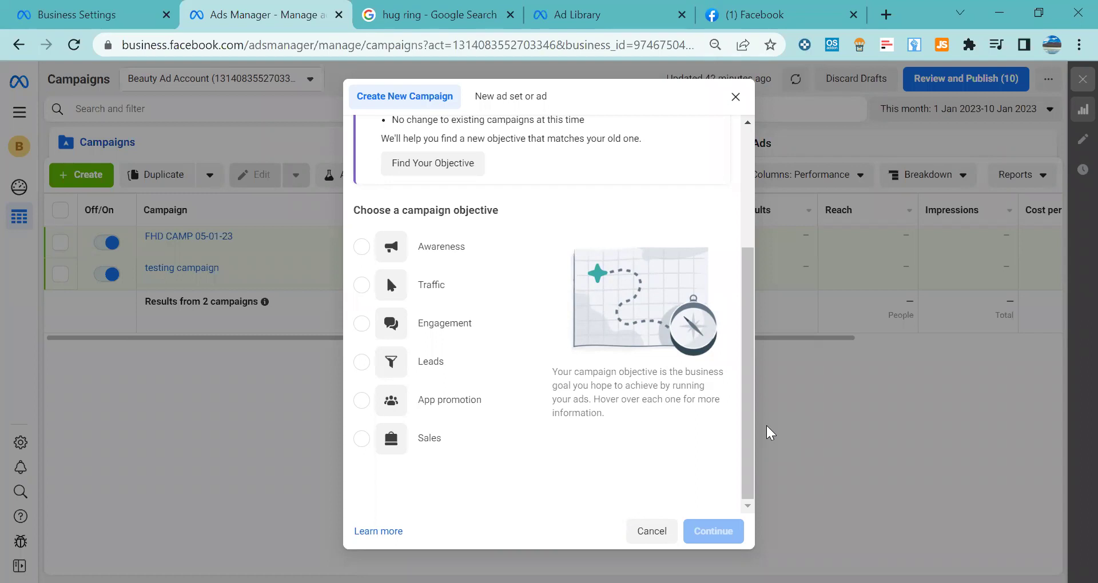
pyautogui.moveTo(378, 318)
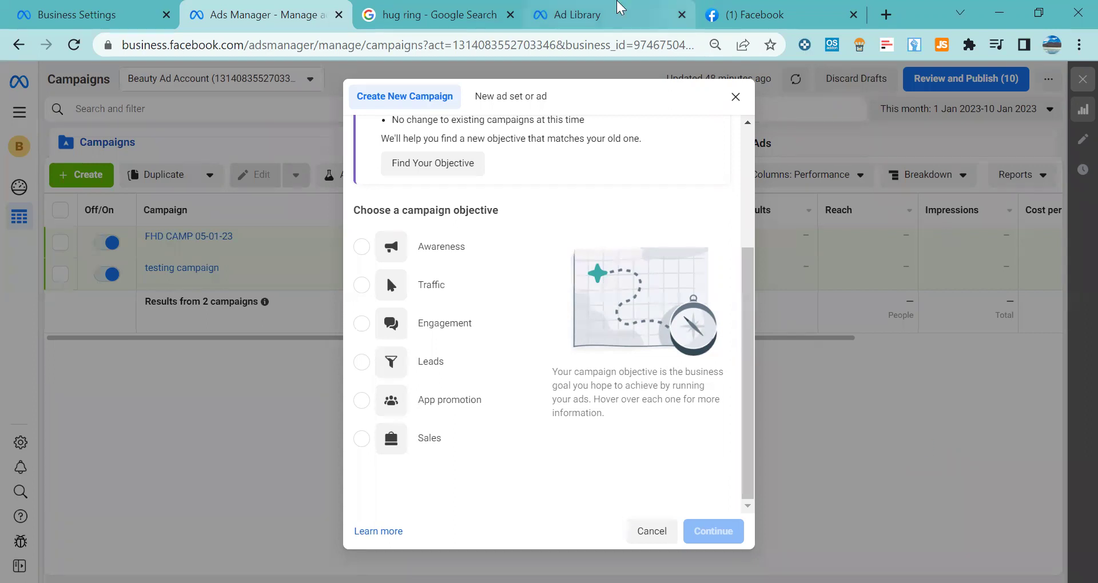
# Switch to the Ad Library, set the ad category to All ads, and search Pakistan's ads for "cotton"
pyautogui.click(586, 8)
pyautogui.click(355, 262)
pyautogui.click(354, 318)
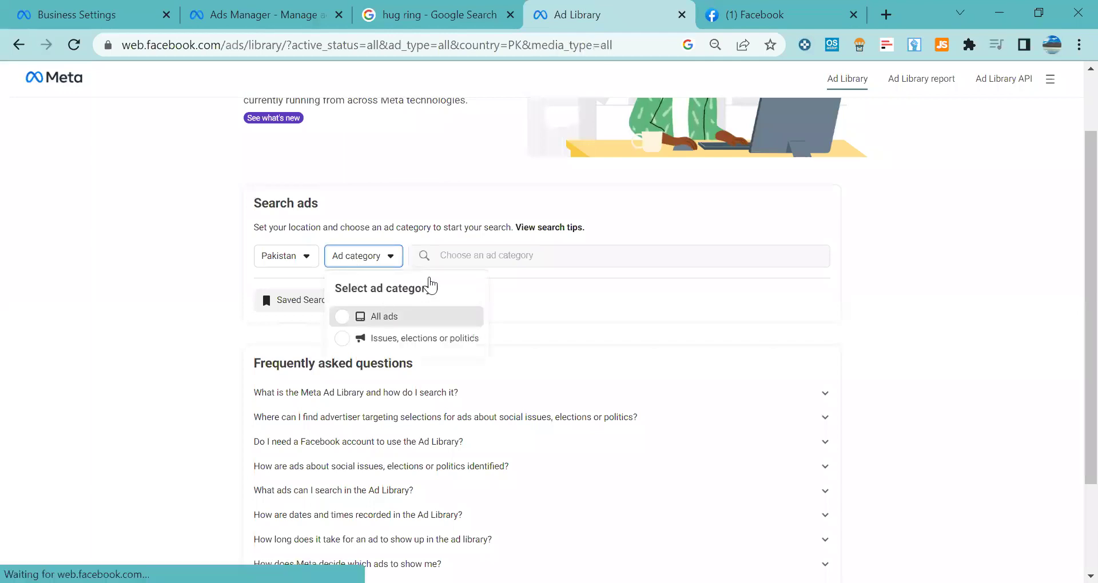
pyautogui.click(462, 255)
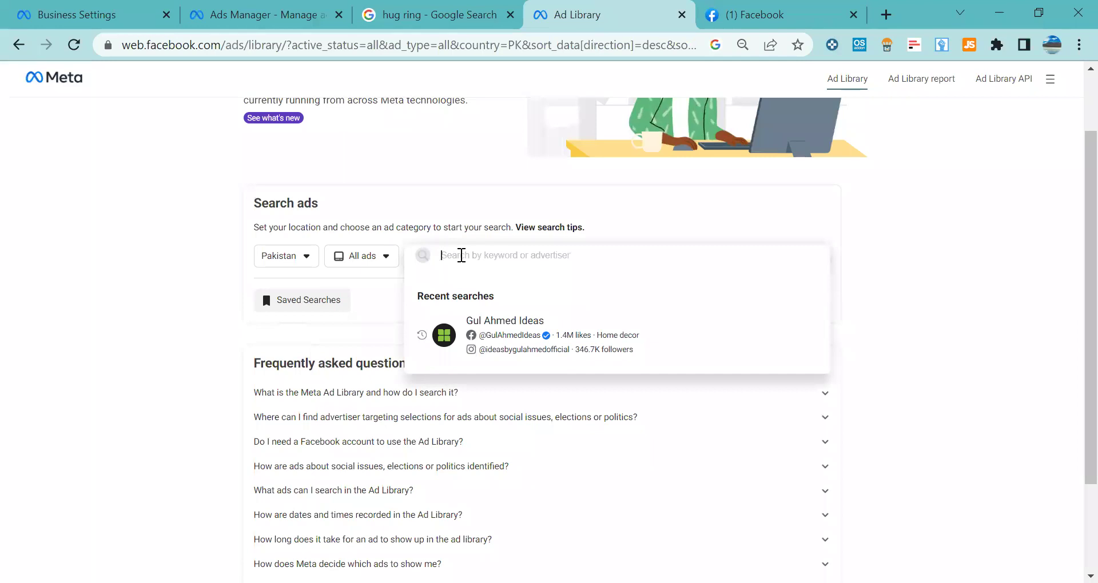
pyautogui.write('cotton')
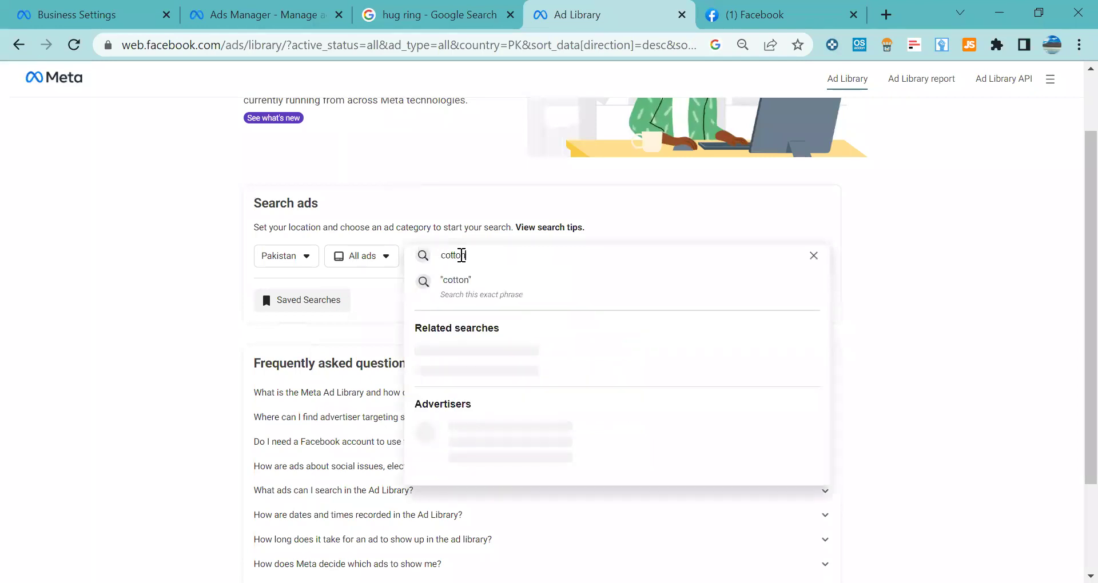
pyautogui.press('Escape')
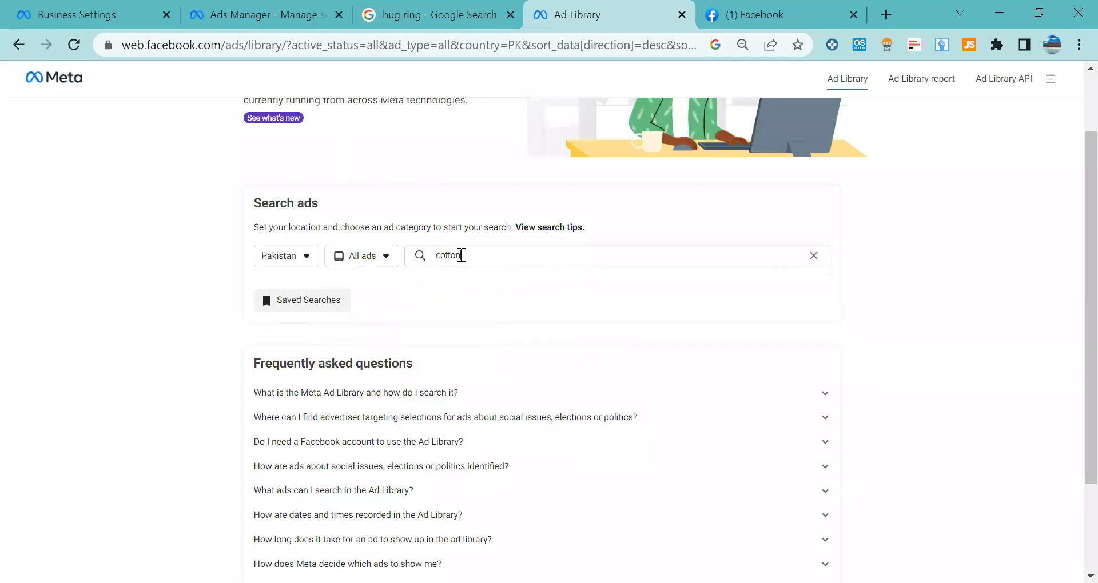
pyautogui.press('Return')
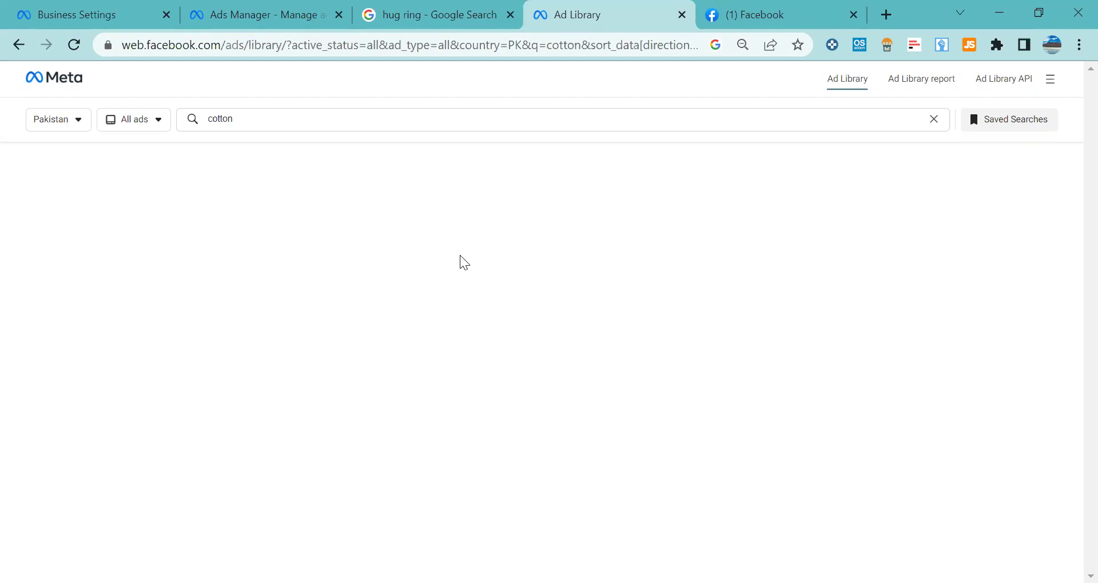
# Reload the "cotton" search page and browse the ads launched in January 2023
pyautogui.click(375, 111)
pyautogui.click(78, 48)
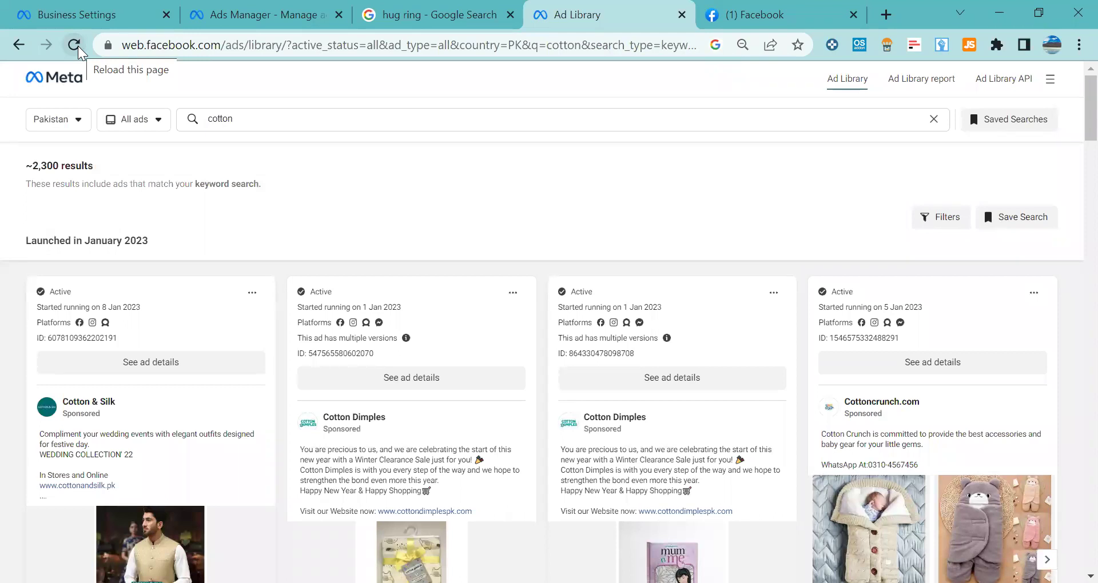
pyautogui.moveTo(1089, 126)
pyautogui.mouseDown()
pyautogui.moveTo(1083, 183)
pyautogui.moveTo(1075, 136)
pyautogui.mouseUp()
pyautogui.scroll(4, 1071, 137)
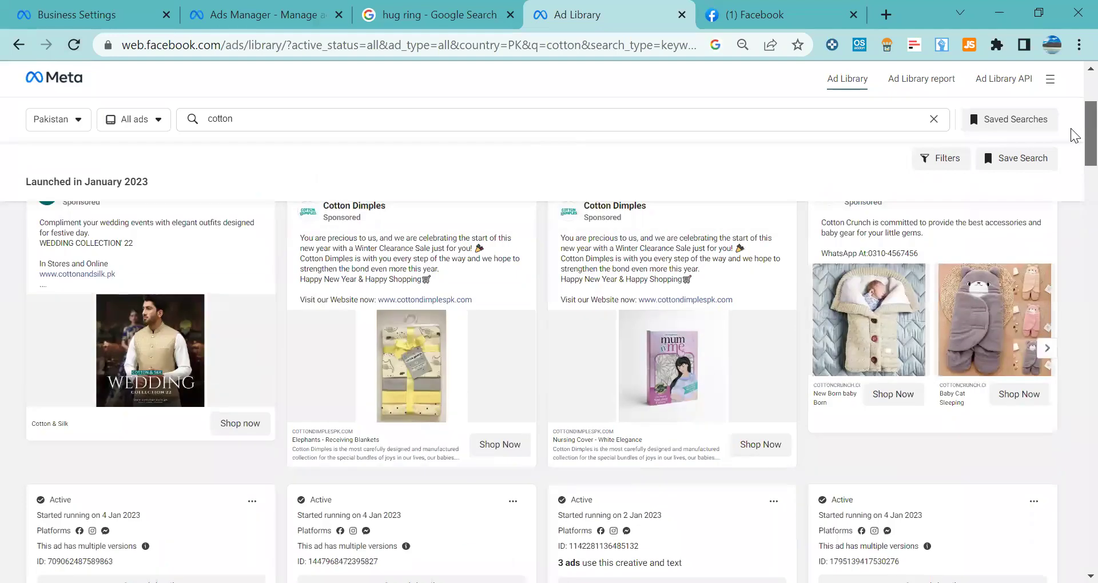
pyautogui.scroll(-2, 1070, 143)
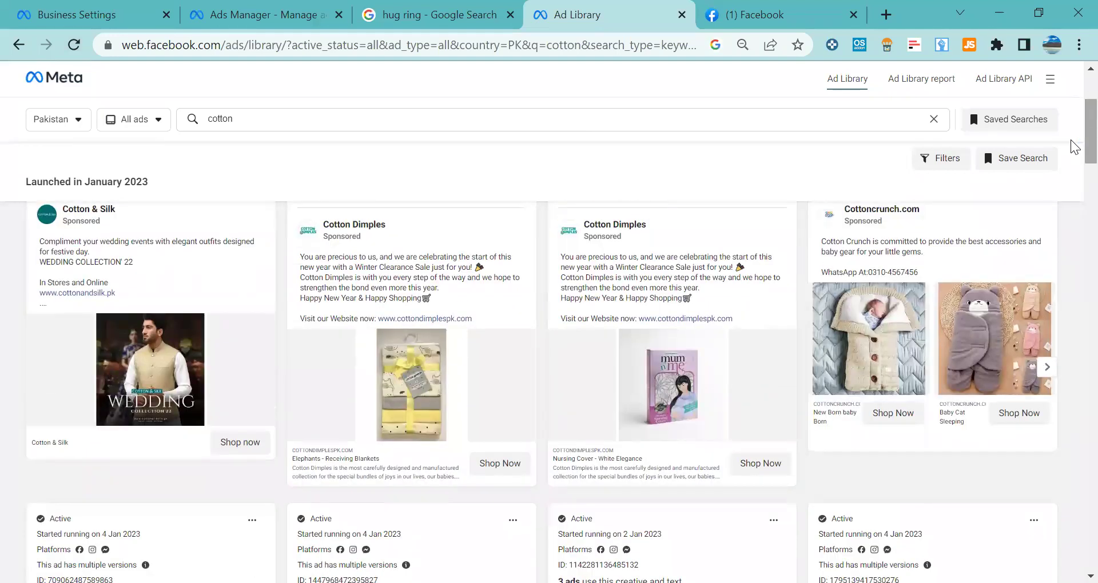
# Browse the "cotton" ads through those launched in January 2023, December 2022 and November 2022, and return to the start of the results
pyautogui.scroll(-8, 1055, 228)
pyautogui.scroll(-10, 1052, 274)
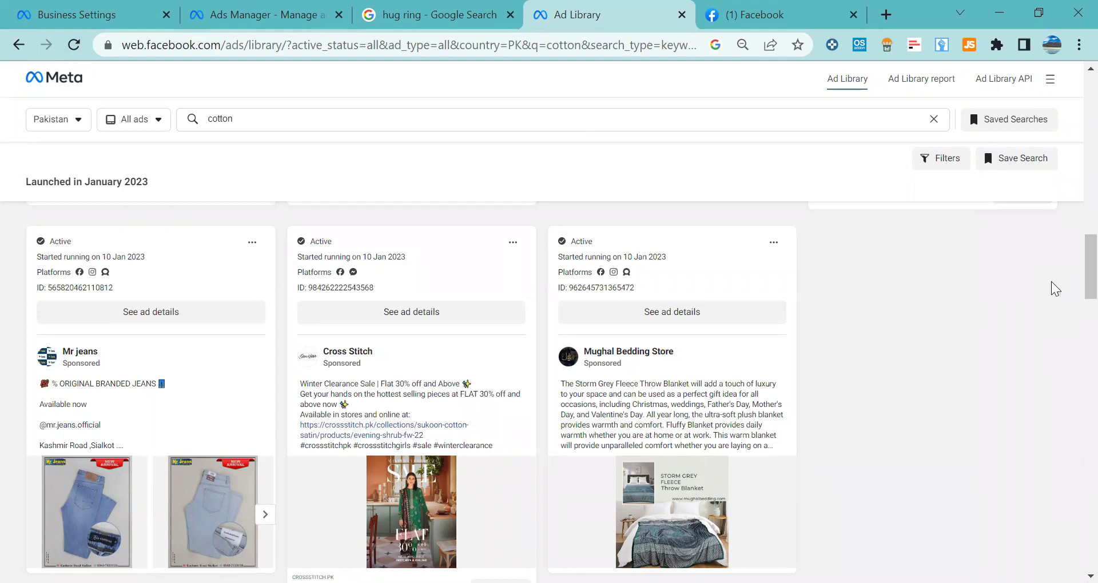
pyautogui.scroll(-8, 1071, 229)
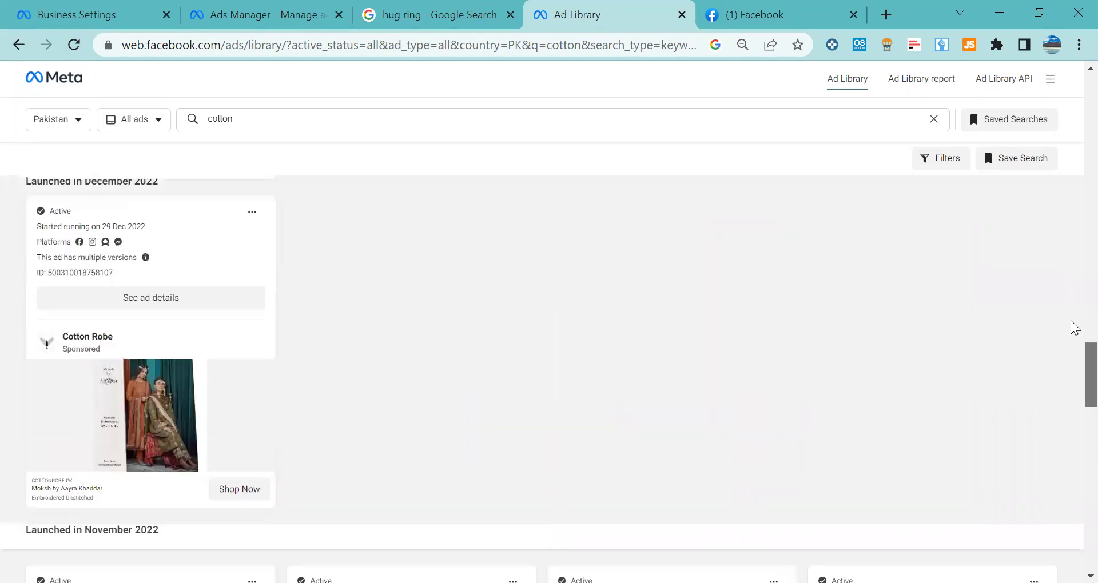
pyautogui.scroll(8, 1071, 228)
pyautogui.scroll(5, 1070, 107)
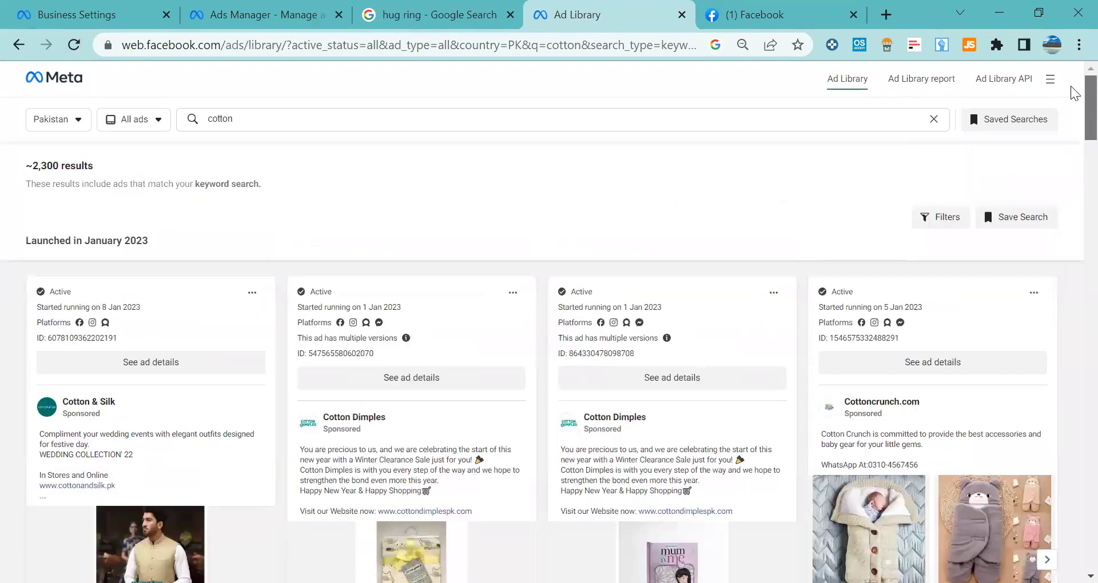
pyautogui.scroll(-2, 1070, 109)
pyautogui.scroll(-2, 1072, 137)
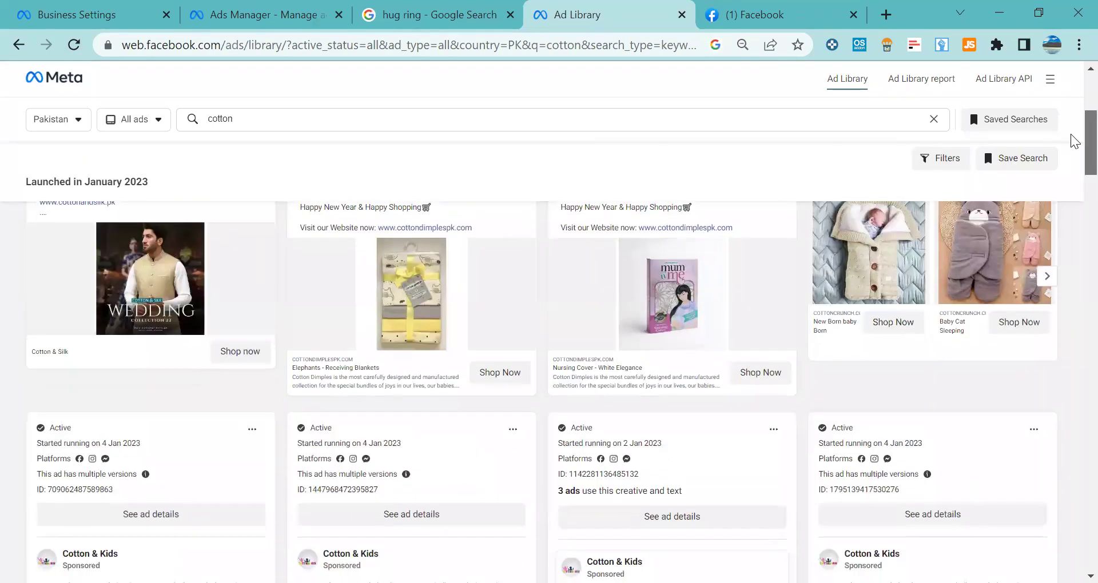
pyautogui.scroll(5, 1071, 139)
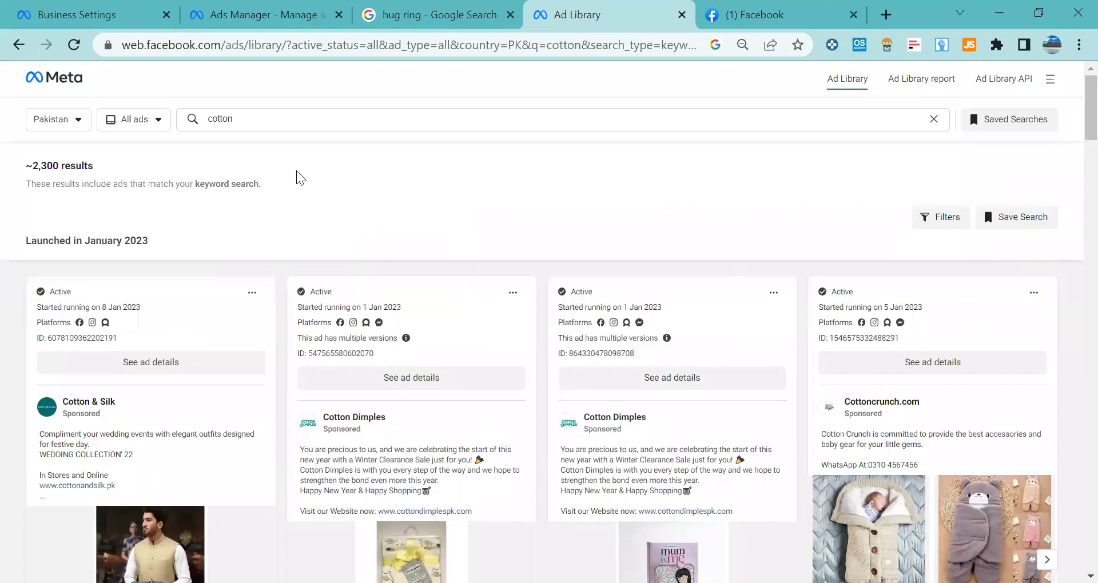
# Replace the "cotton" keyword and search Pakistan's ads for "hug ring"
pyautogui.tripleClick(247, 116)
pyautogui.write('hug')
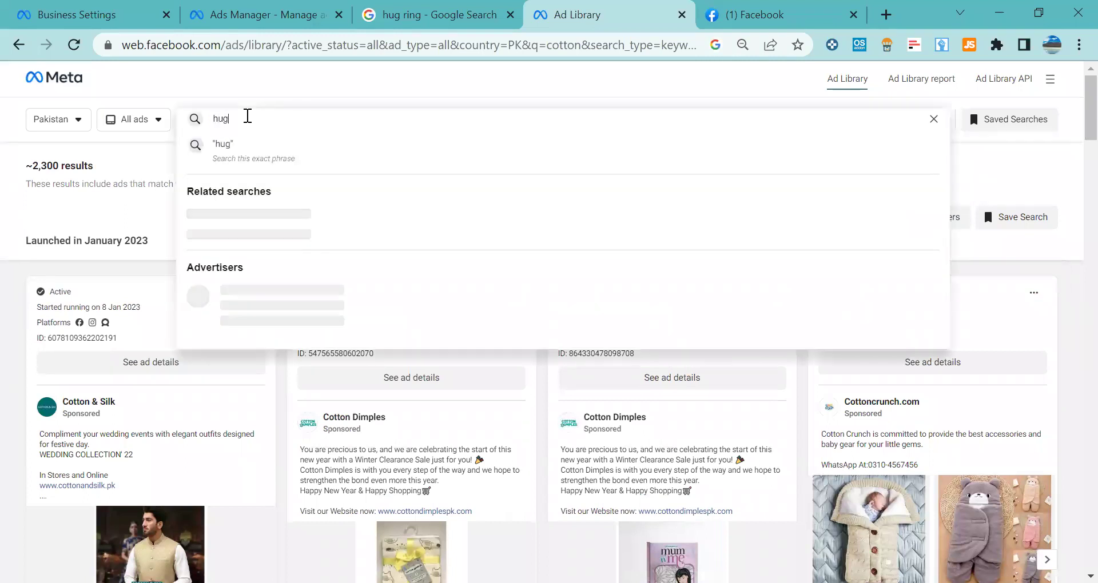
pyautogui.write(' ring')
pyautogui.press('Return')
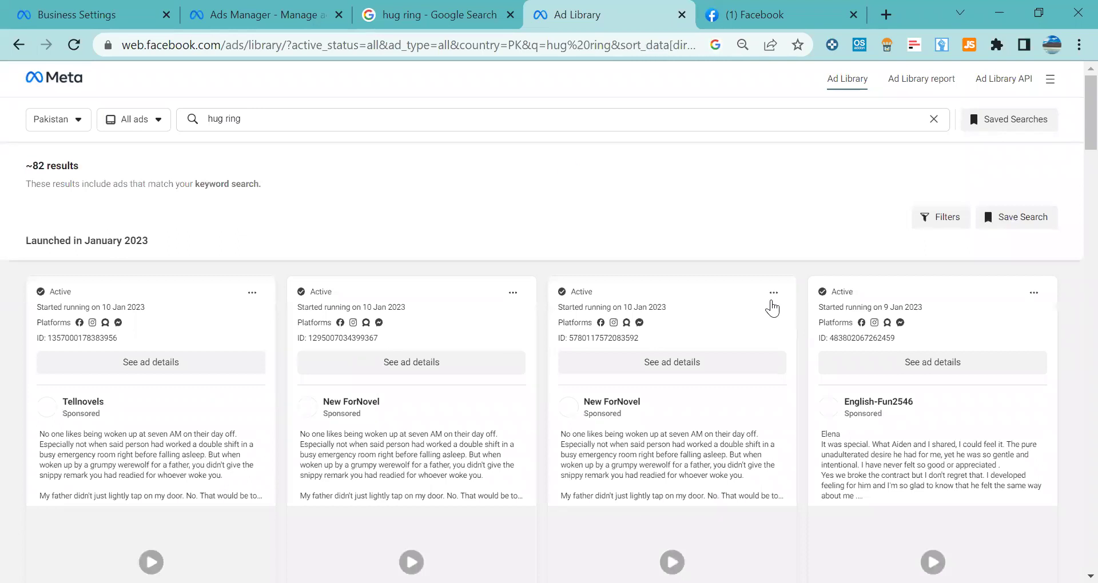
# Look through the "hug ring" ads launched in January 2023 for advertisers actually selling the ring
pyautogui.scroll(-5, 1078, 182)
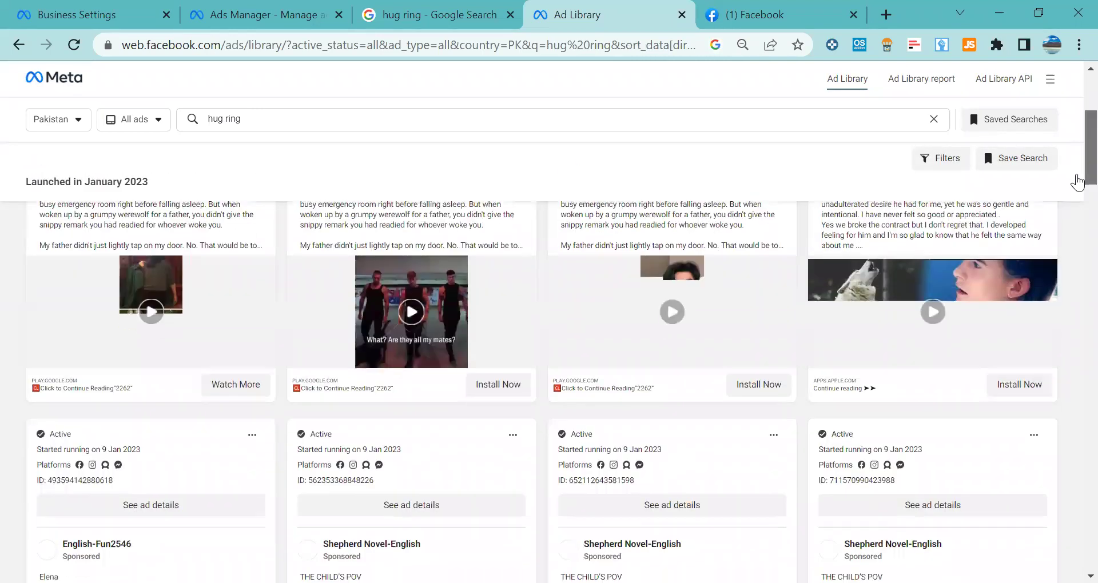
pyautogui.scroll(-4, 1077, 216)
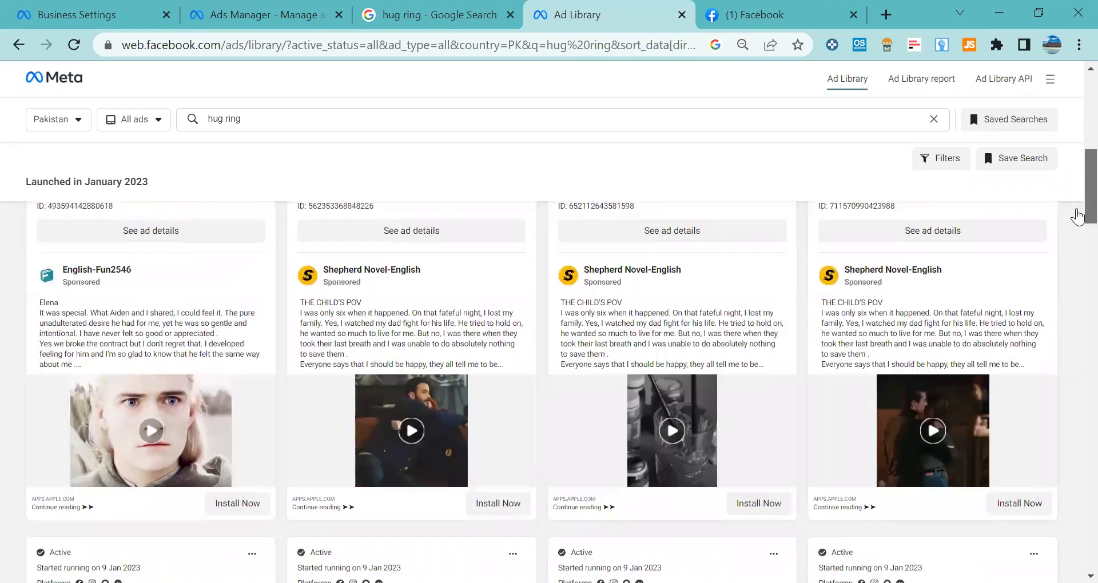
pyautogui.scroll(-3, 1077, 217)
pyautogui.scroll(3, 1078, 223)
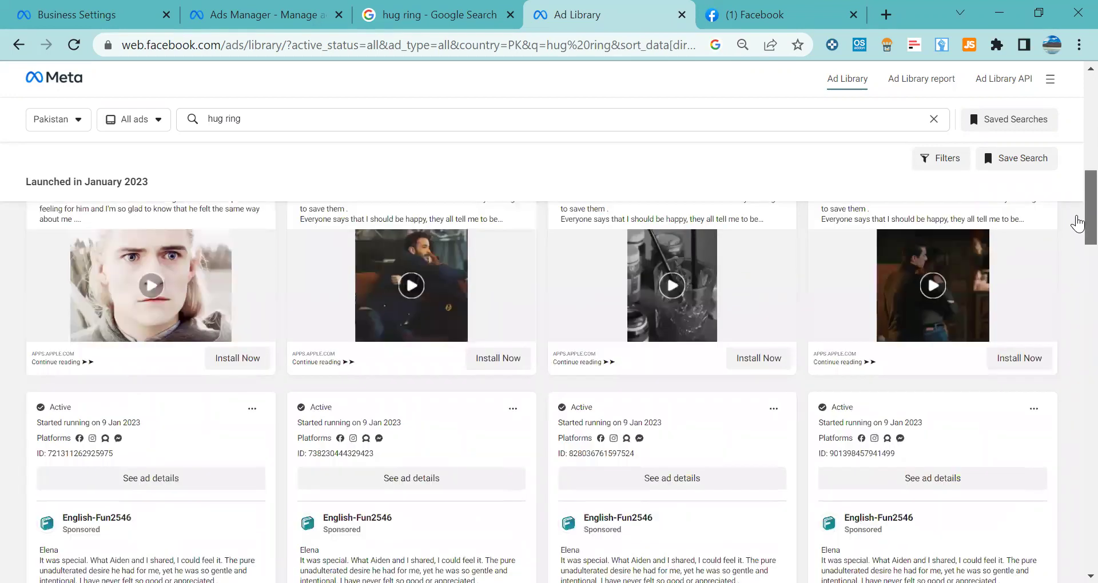
pyautogui.scroll(-7, 1071, 327)
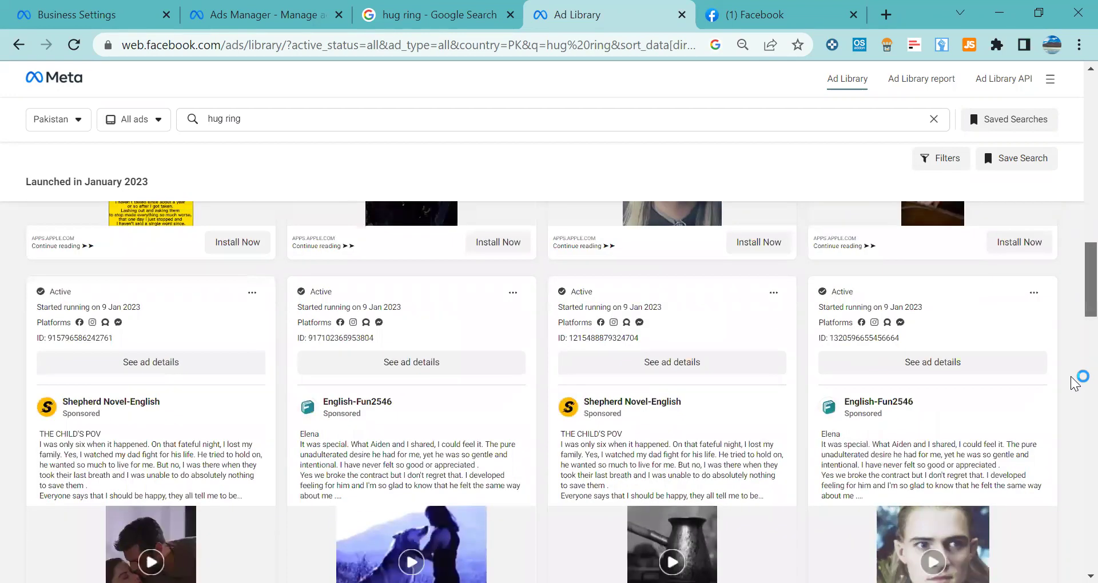
pyautogui.scroll(-3, 1074, 389)
pyautogui.scroll(-8, 1075, 393)
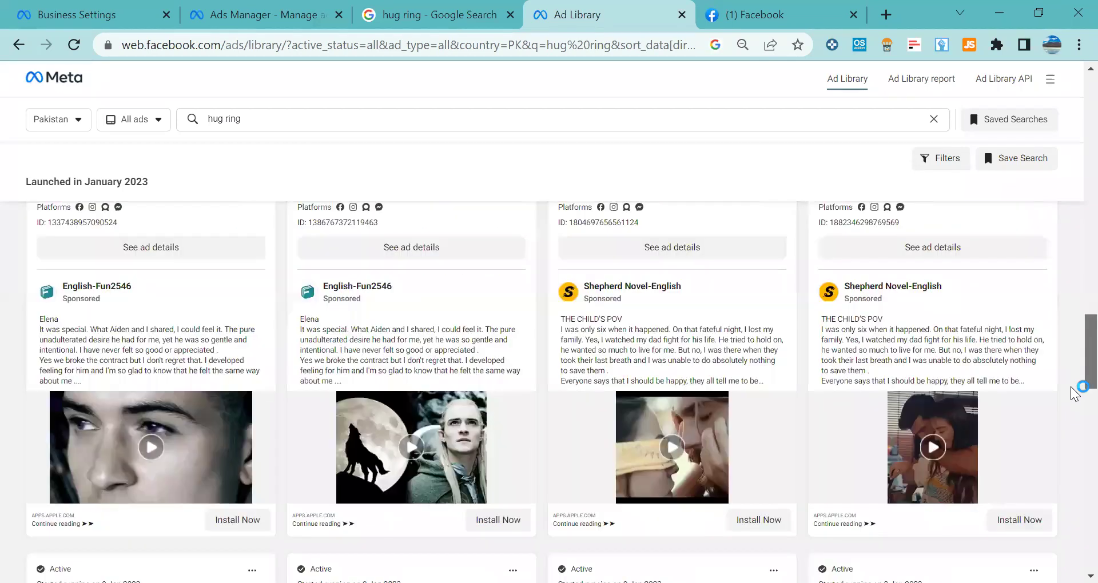
pyautogui.scroll(-8, 1070, 424)
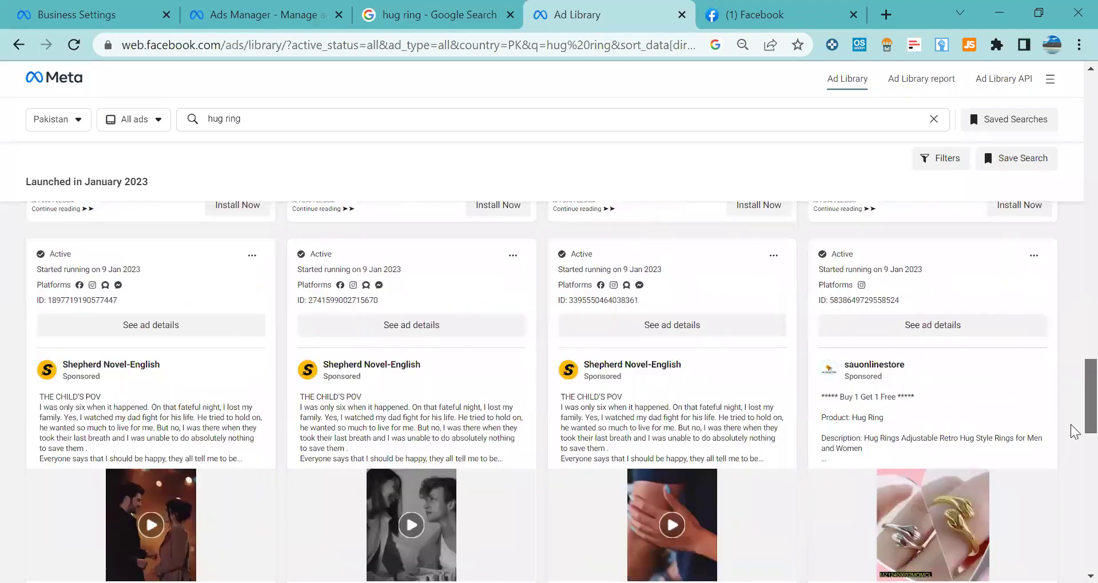